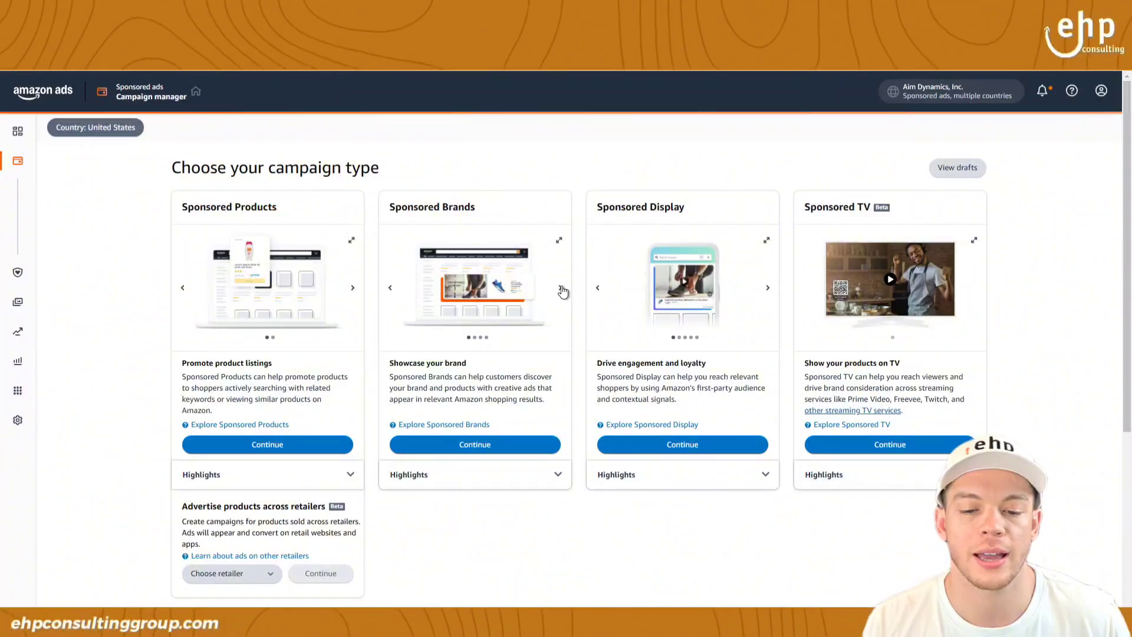
Step: Start a Sponsored Brands campaign named "SB -Shield" and set its daily budget to $10.00
left_click(561, 288)
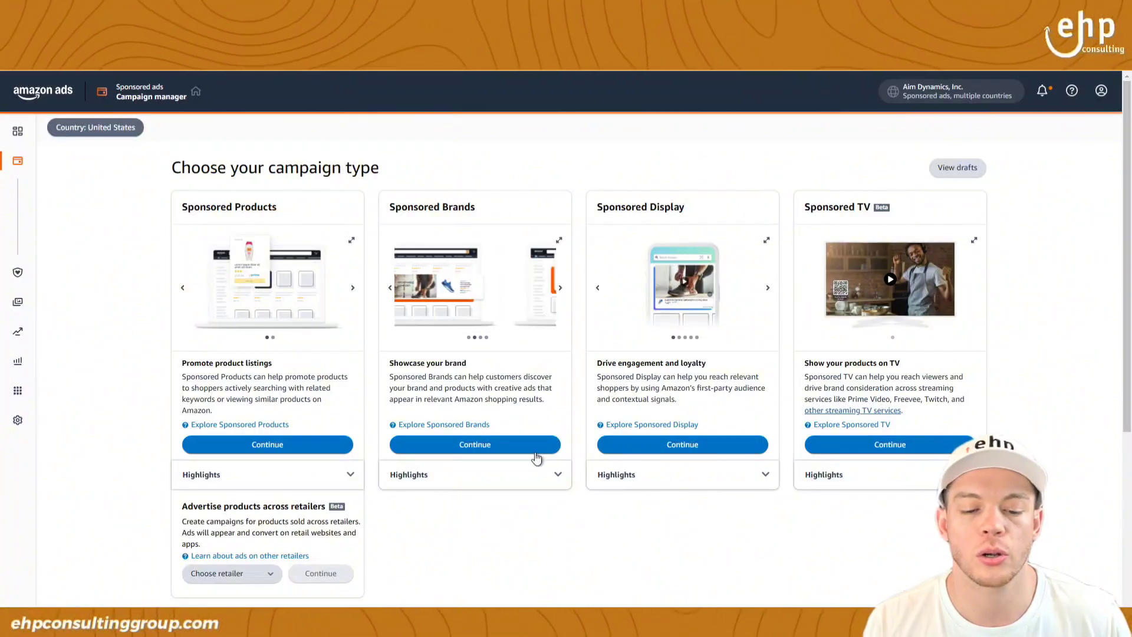
left_click(554, 476)
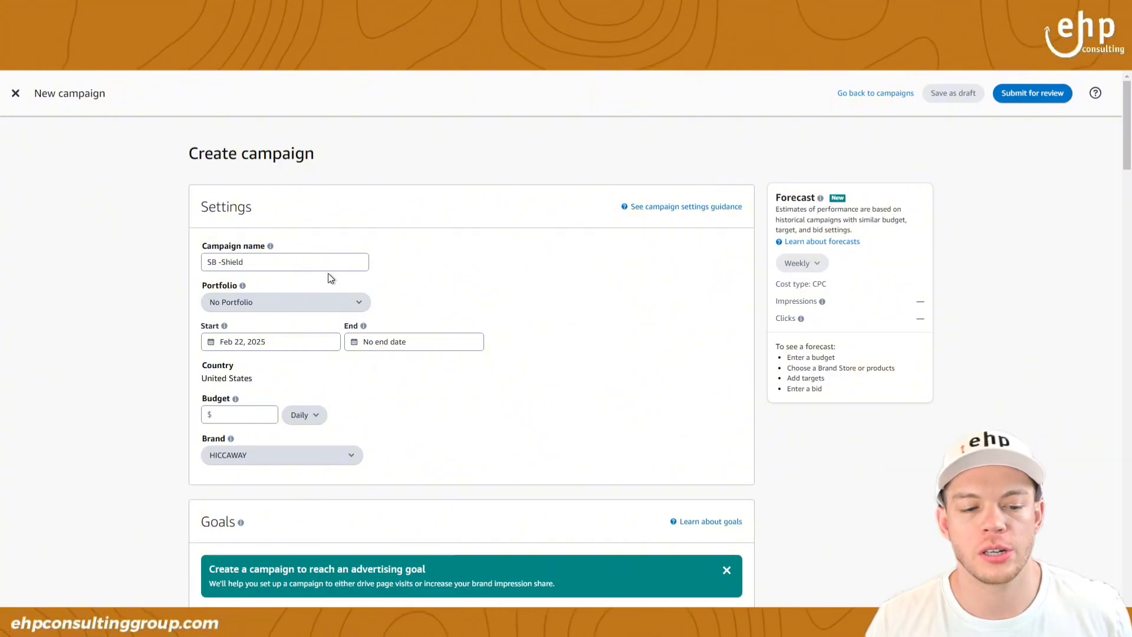
triple_click(316, 261)
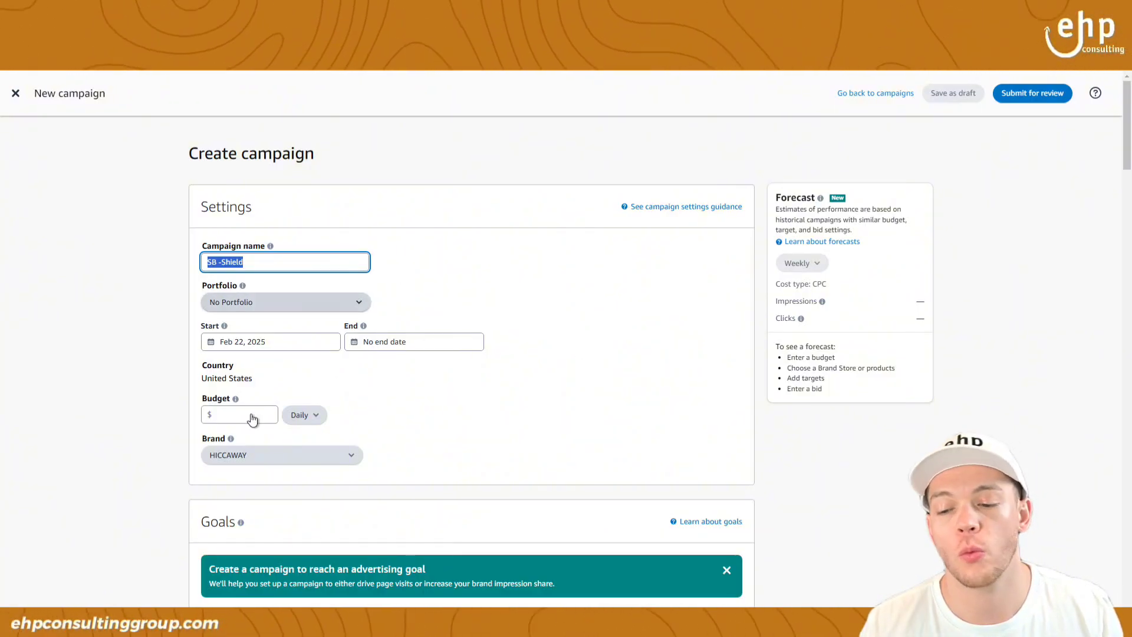
left_click(252, 414)
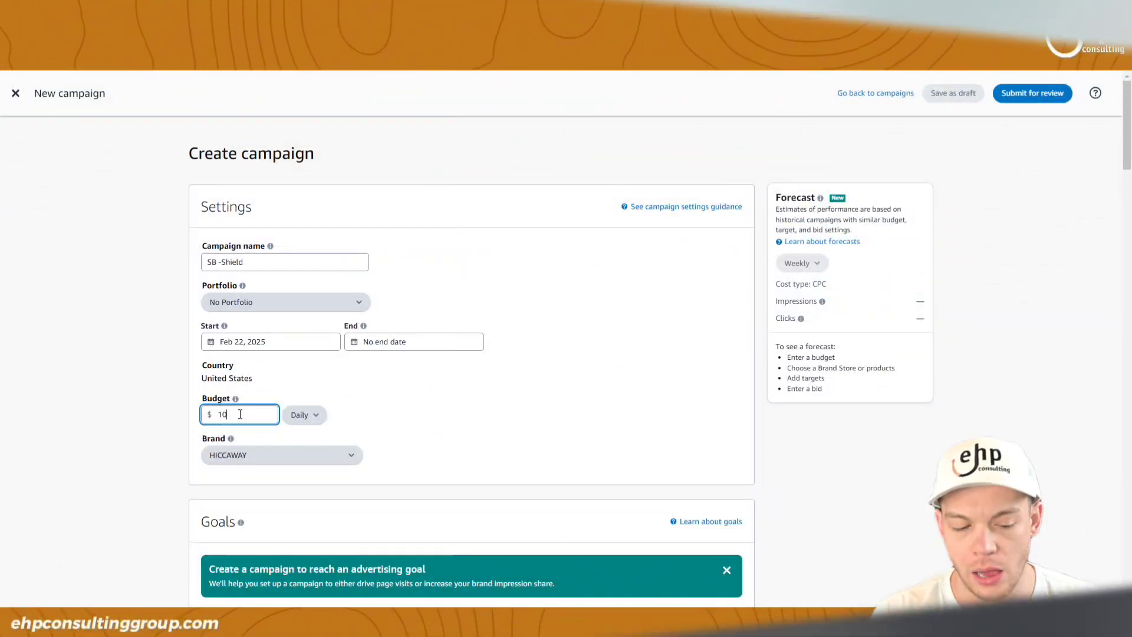
left_click(771, 443)
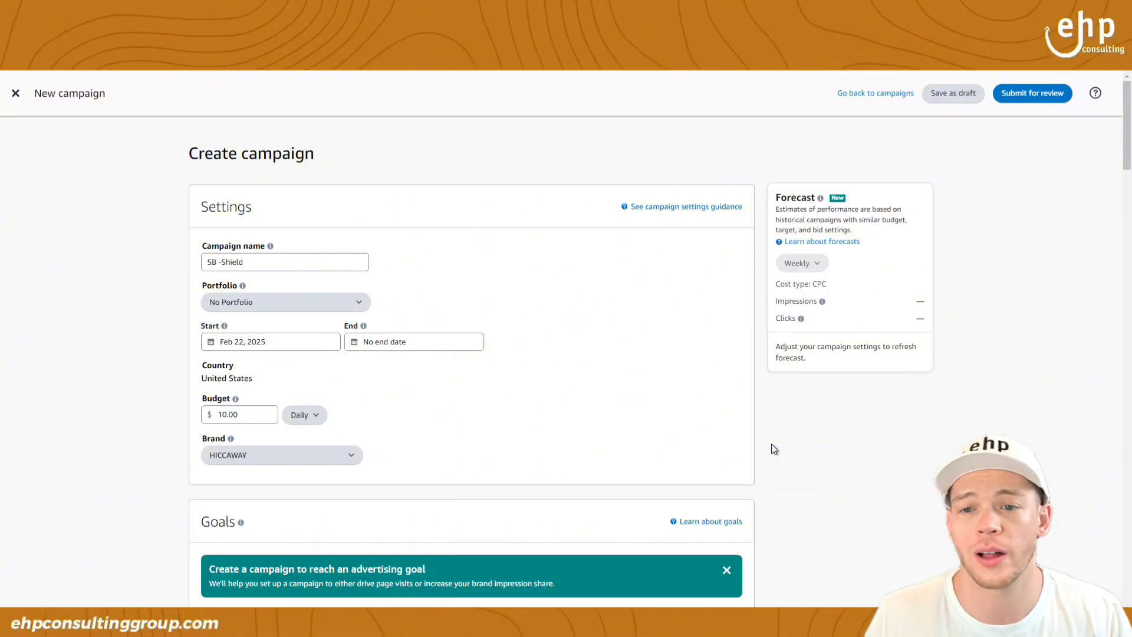
right_click(772, 444)
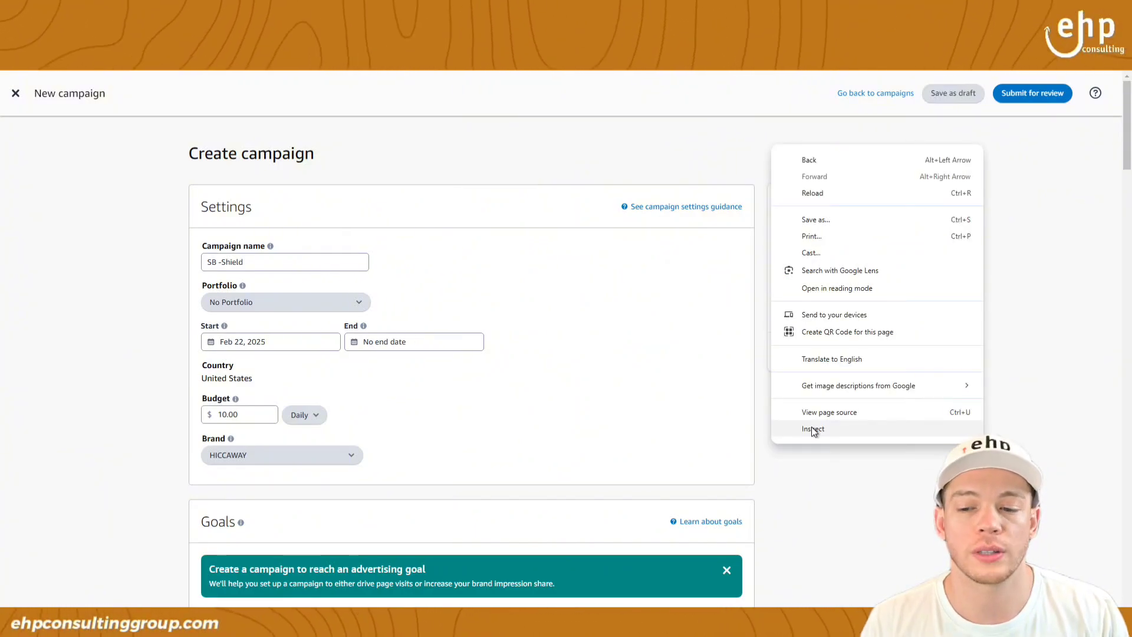
left_click(810, 429)
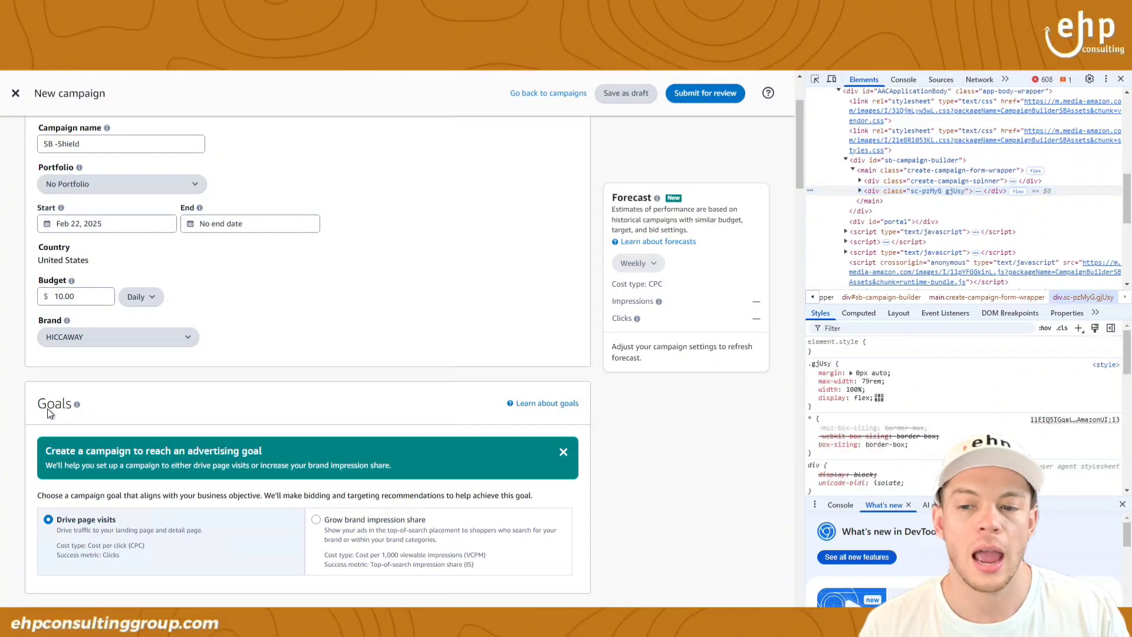
key("F12")
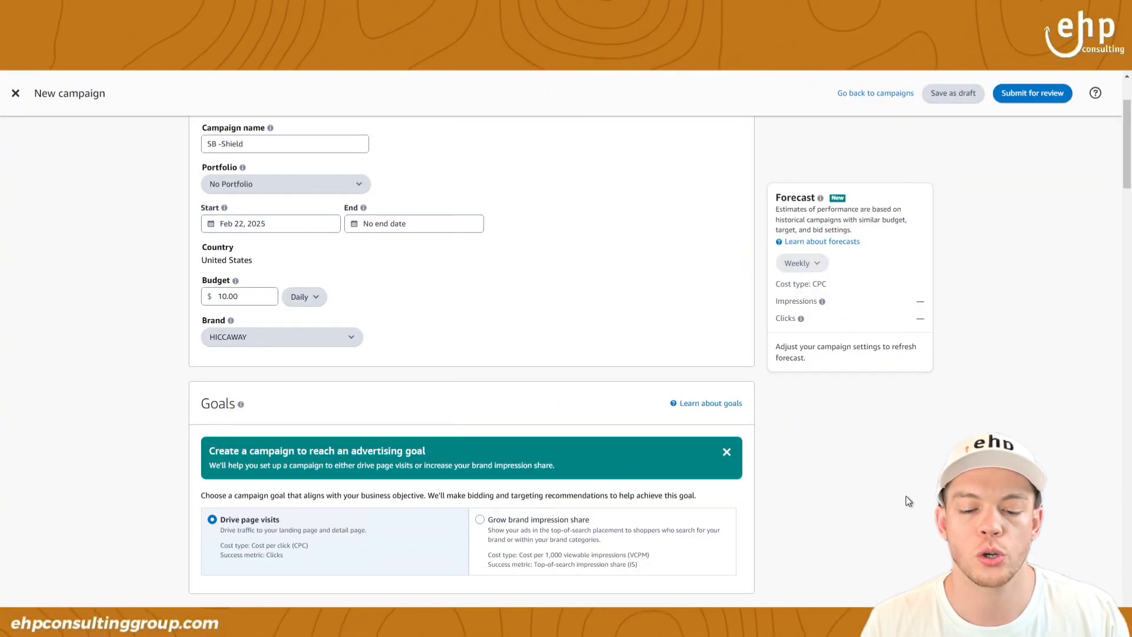
Step: Set the product collection ad's landing page to a new landing page
scroll(925, 479, "down", 1)
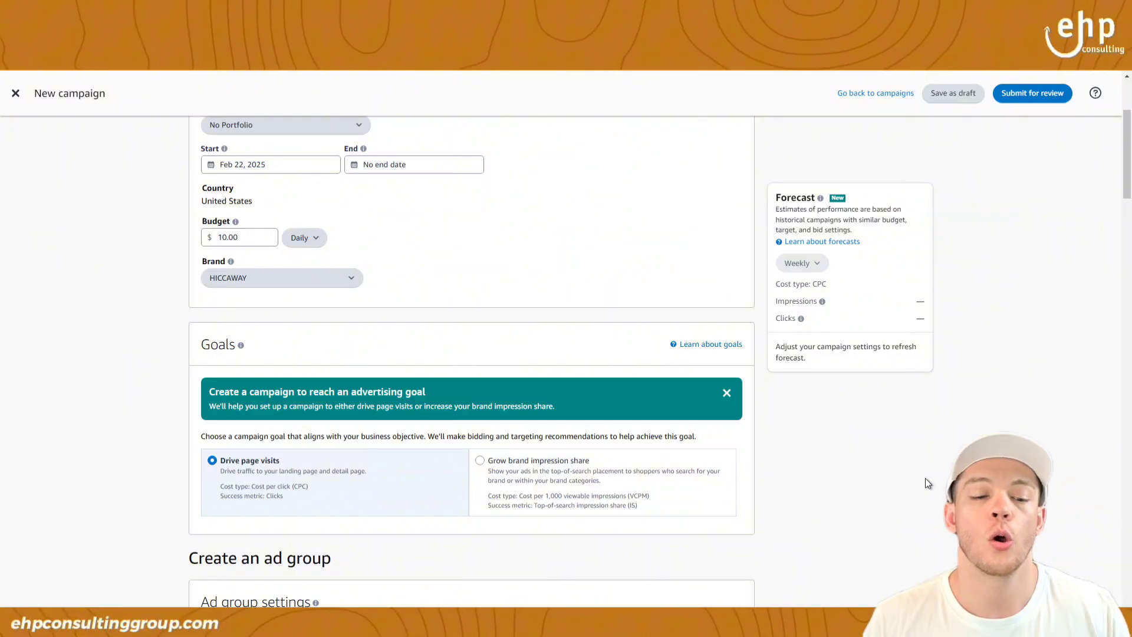
scroll(925, 479, "down", 1)
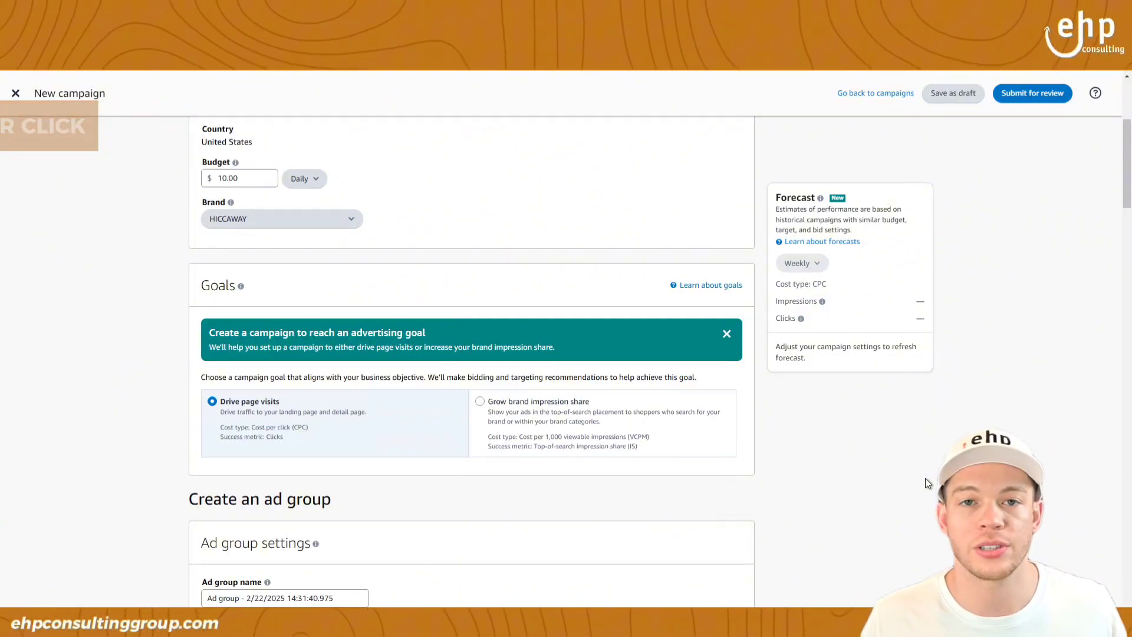
scroll(867, 476, "down", 1)
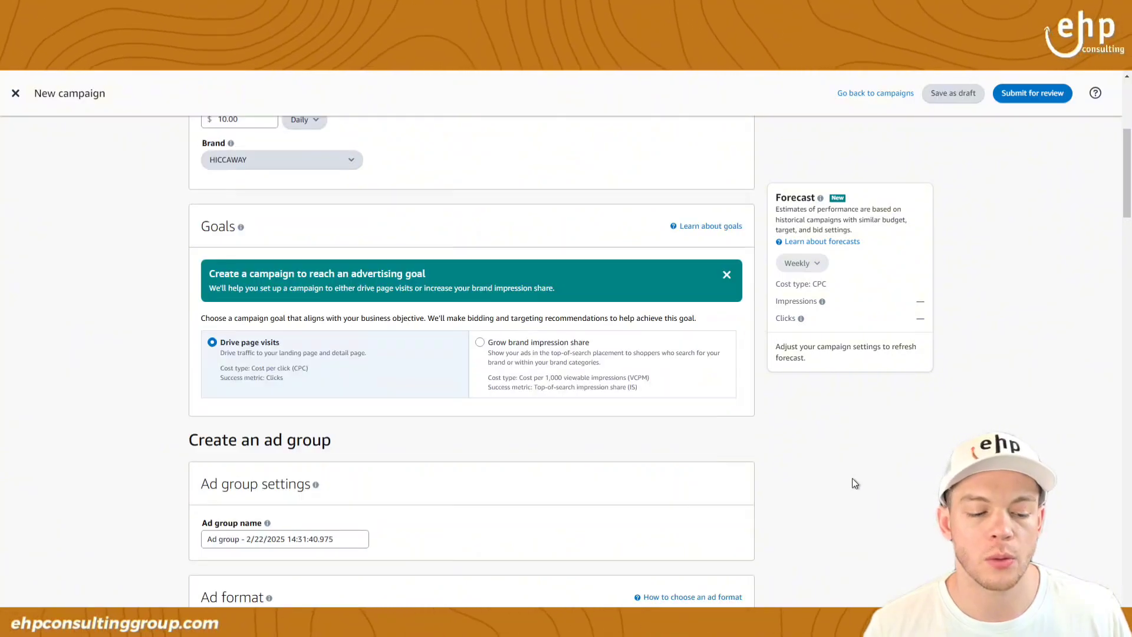
scroll(268, 487, "down", 3)
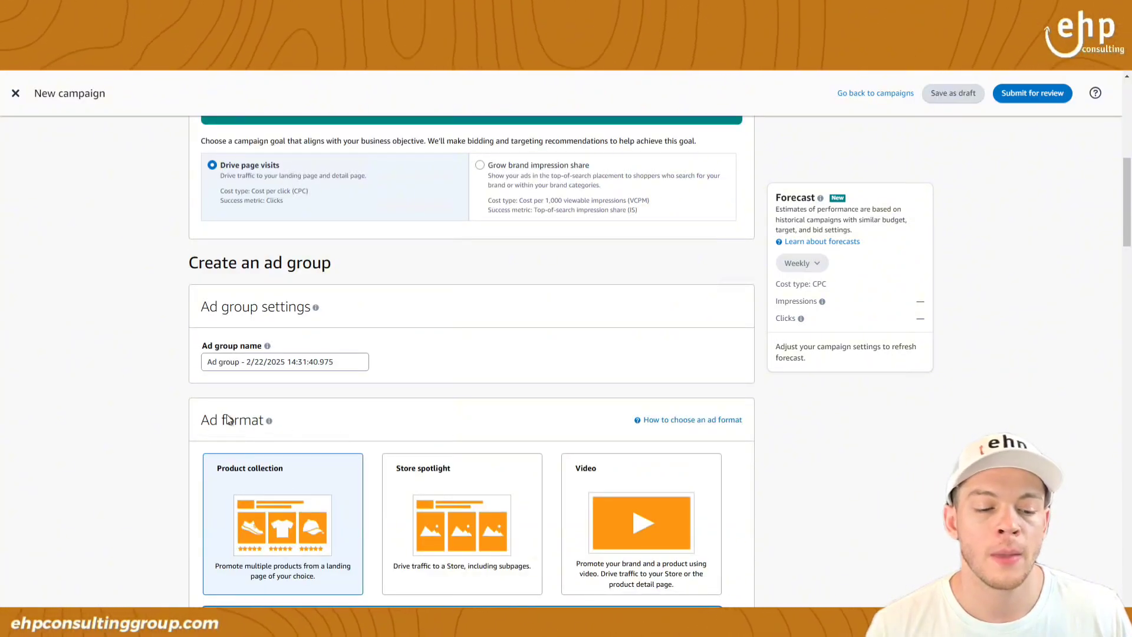
scroll(172, 457, "down", 1)
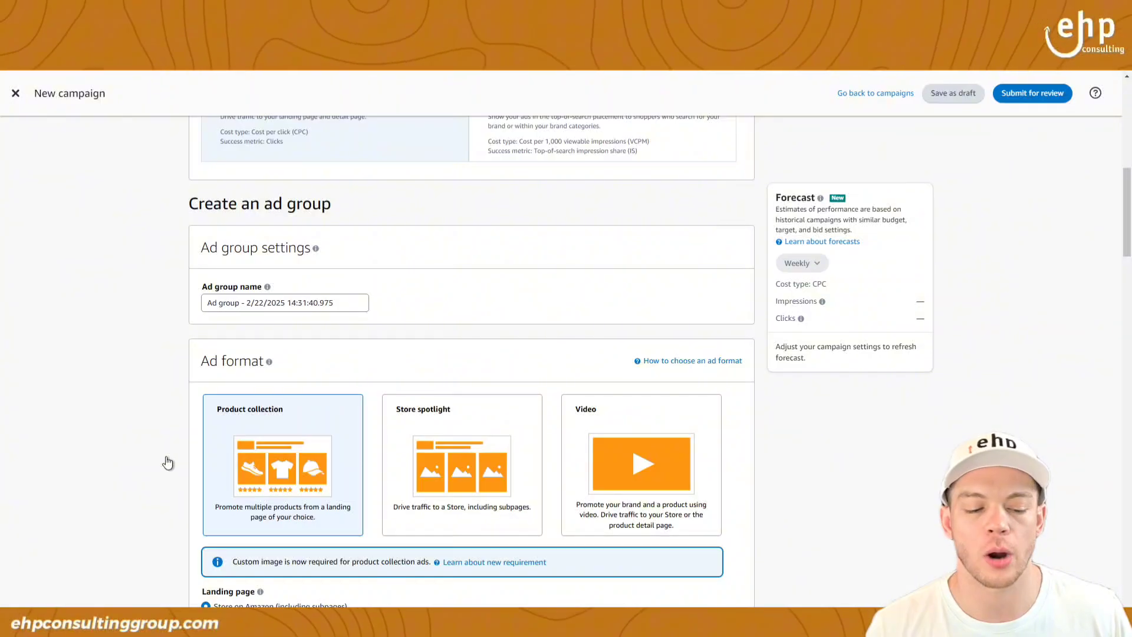
scroll(166, 460, "down", 3)
scroll(208, 444, "down", 1)
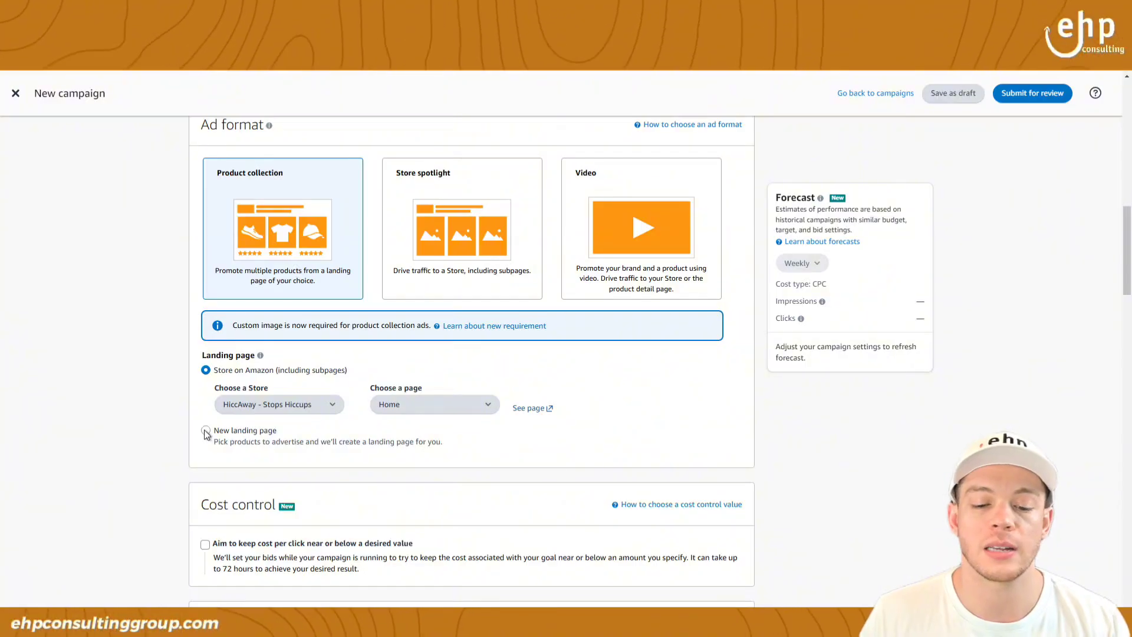
left_click(206, 431)
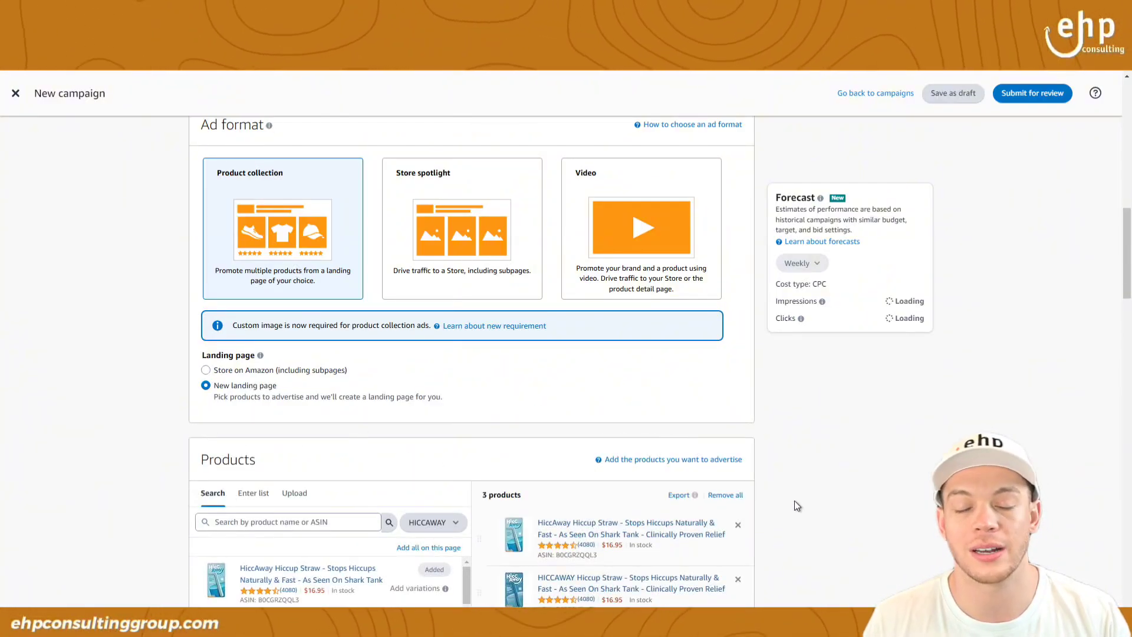
Step: In the Amazon store's crochet kit results, examine the Pierre The Penguin listing from The Woobles' sponsored ad and return to the results
scroll(295, 399, "down", 1)
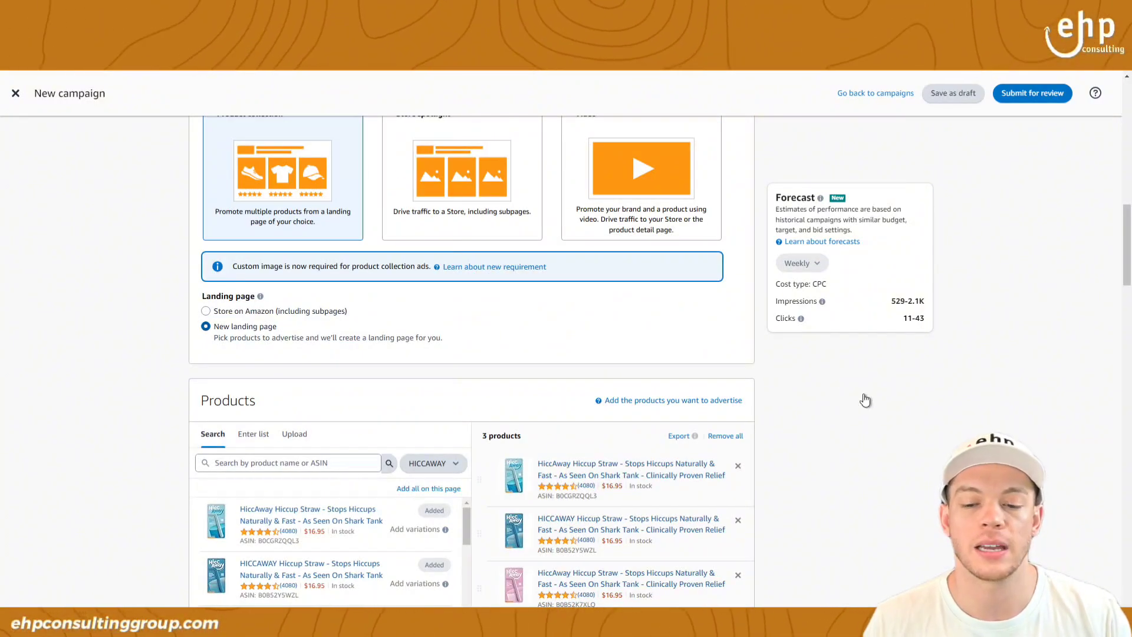
scroll(224, 274, "down", 1)
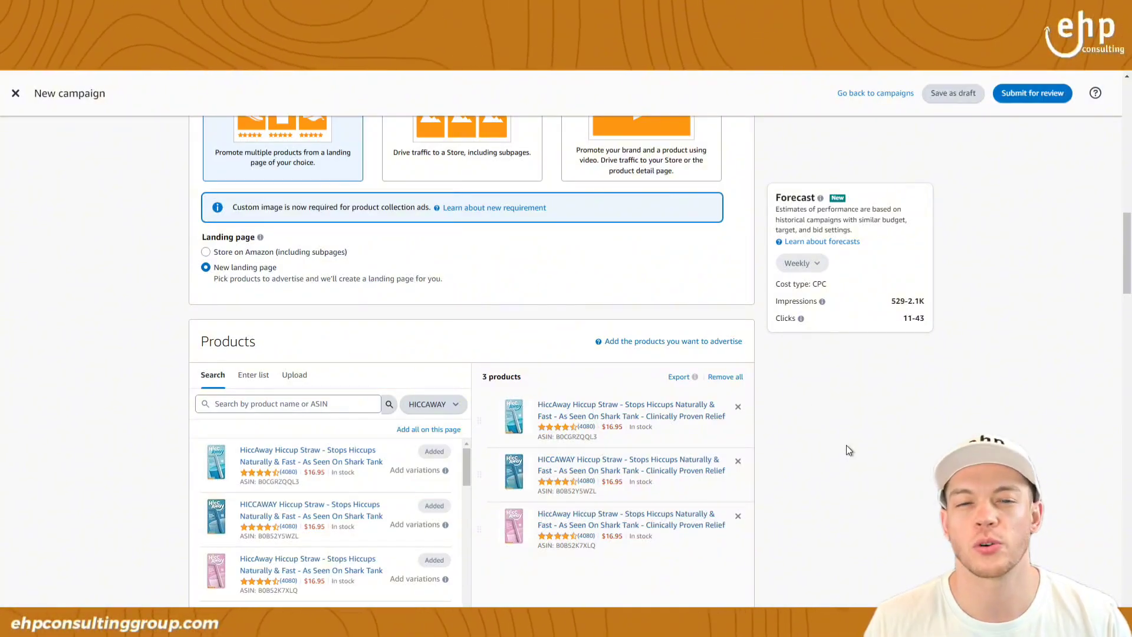
scroll(843, 443, "down", 3)
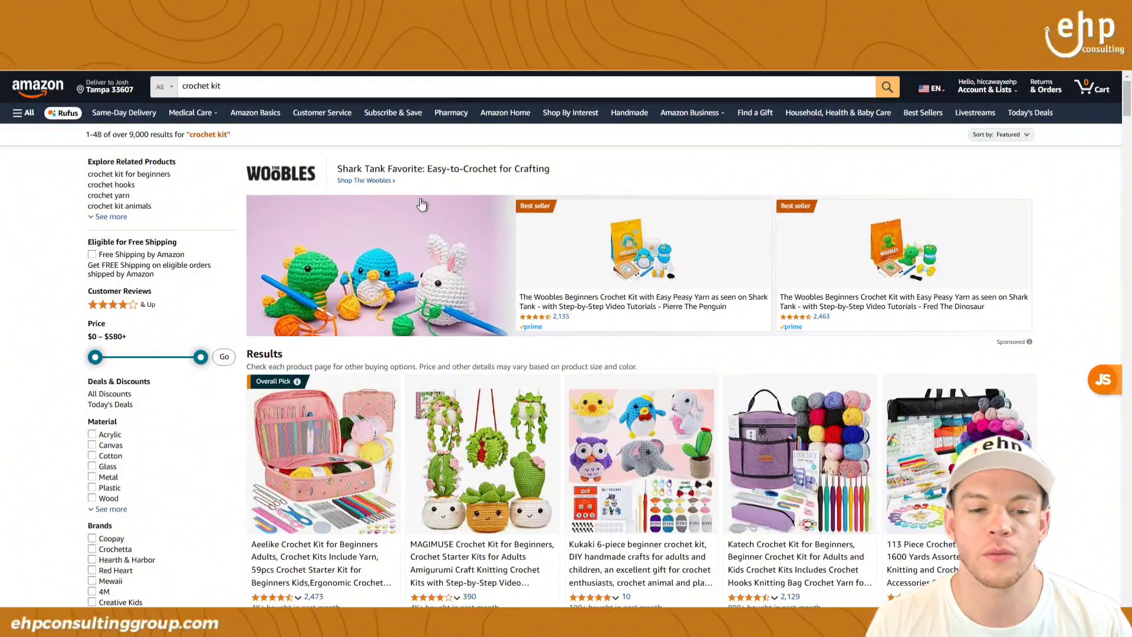
left_click(573, 287)
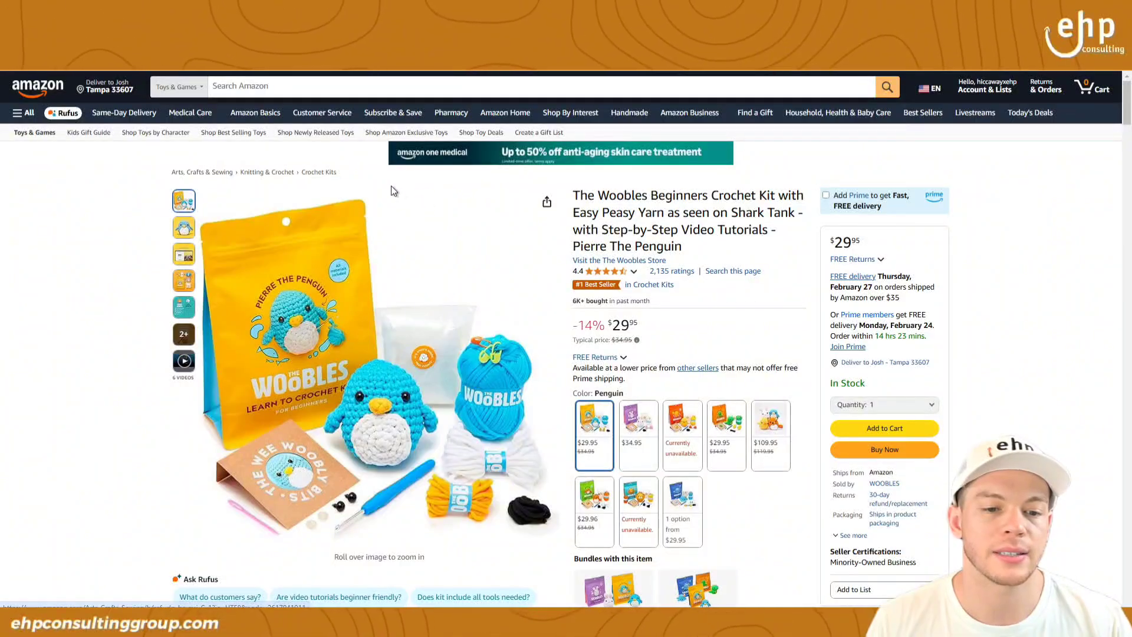
key("alt+Left")
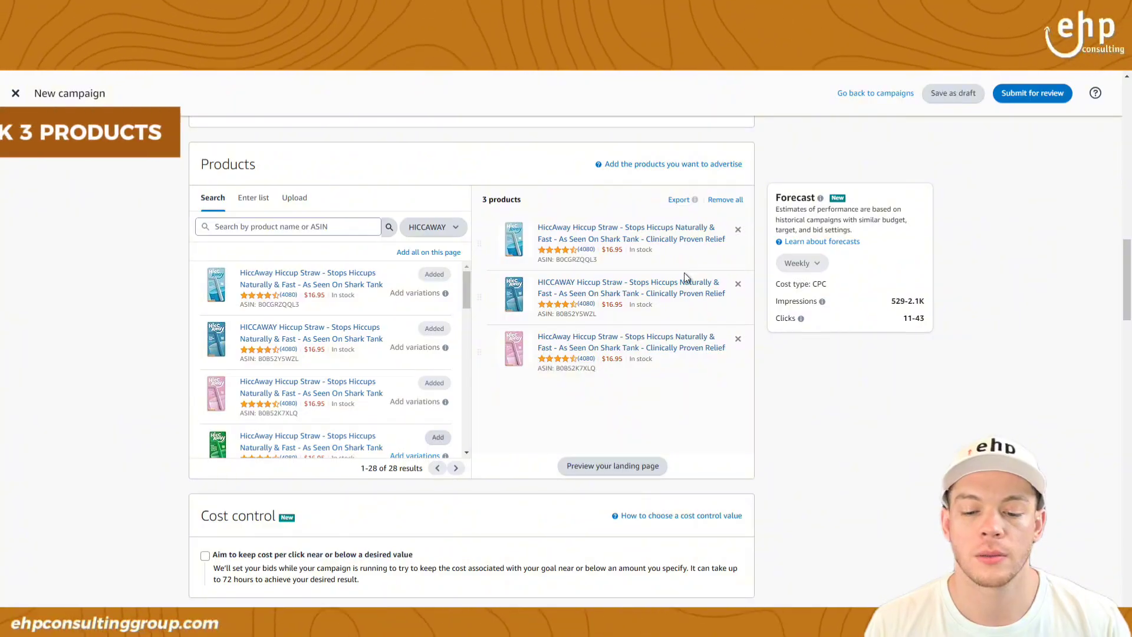
Step: Preview the campaign's new landing page and look through the advertised HiccAway products
scroll(643, 416, "down", 1)
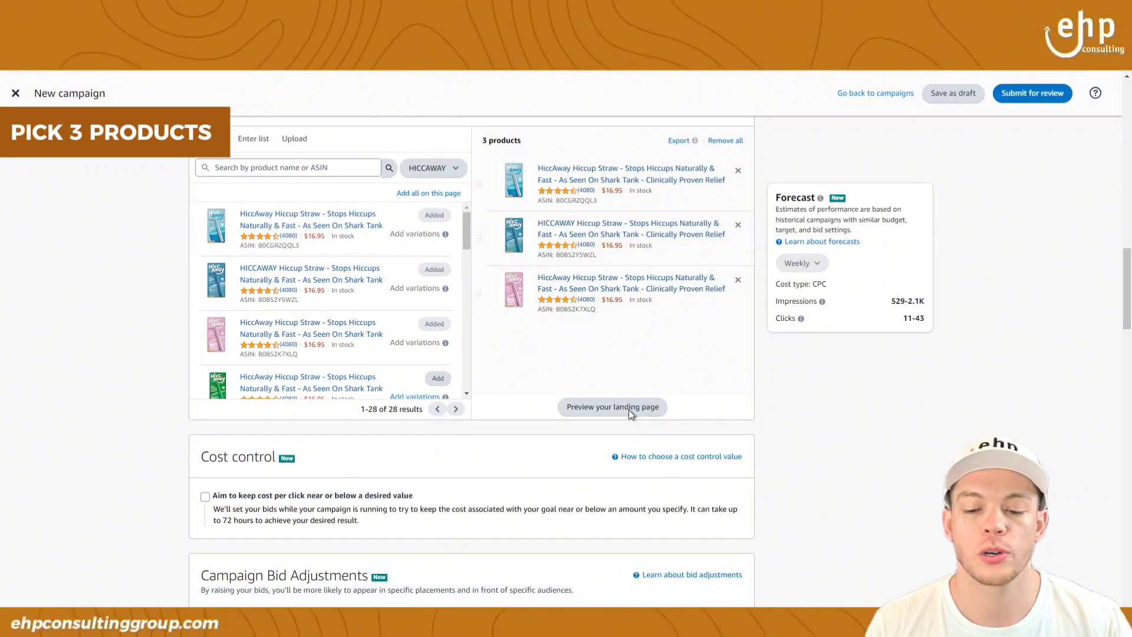
left_click(629, 408)
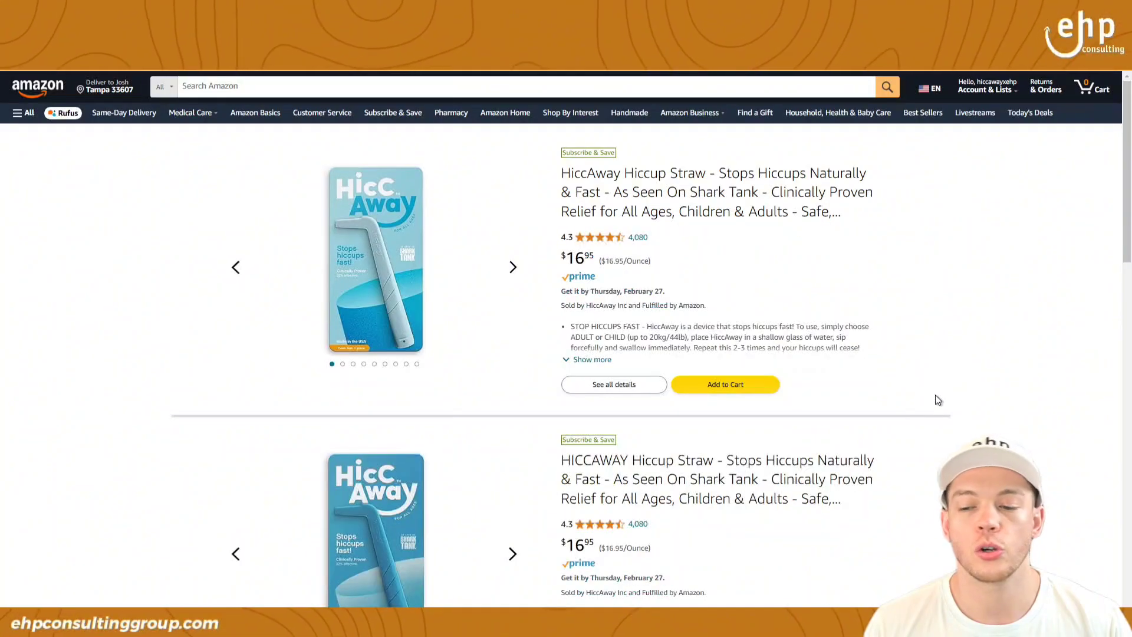
scroll(935, 394, "down", 5)
scroll(907, 334, "up", 4)
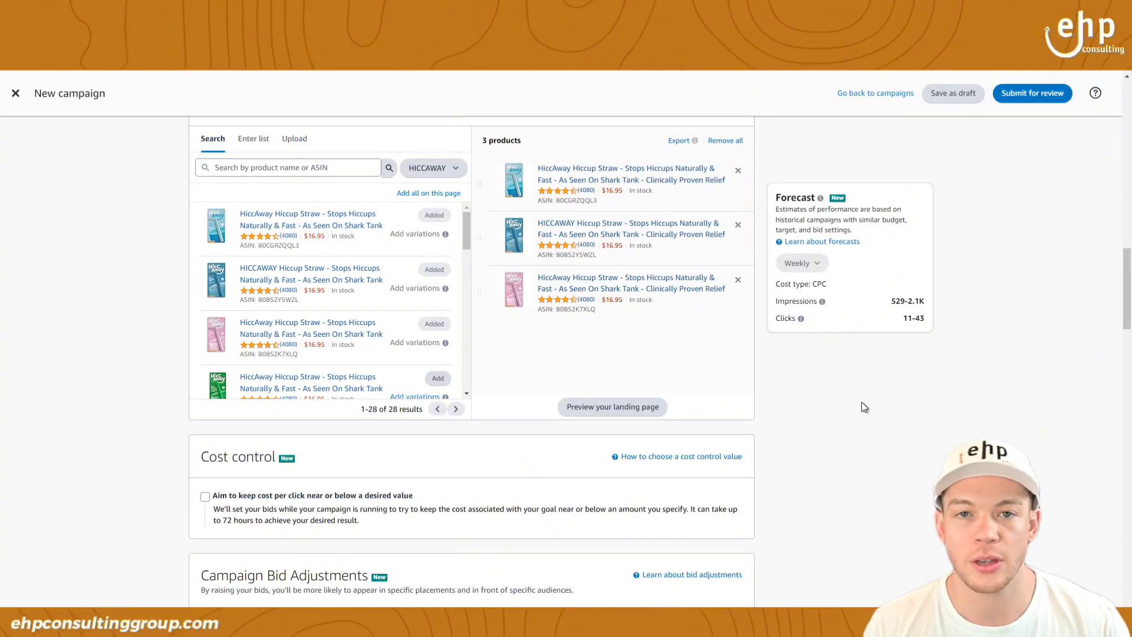
Step: Switch keyword targeting to a manually entered list and remove the added brand and landing page targeting groups
scroll(849, 396, "down", 1)
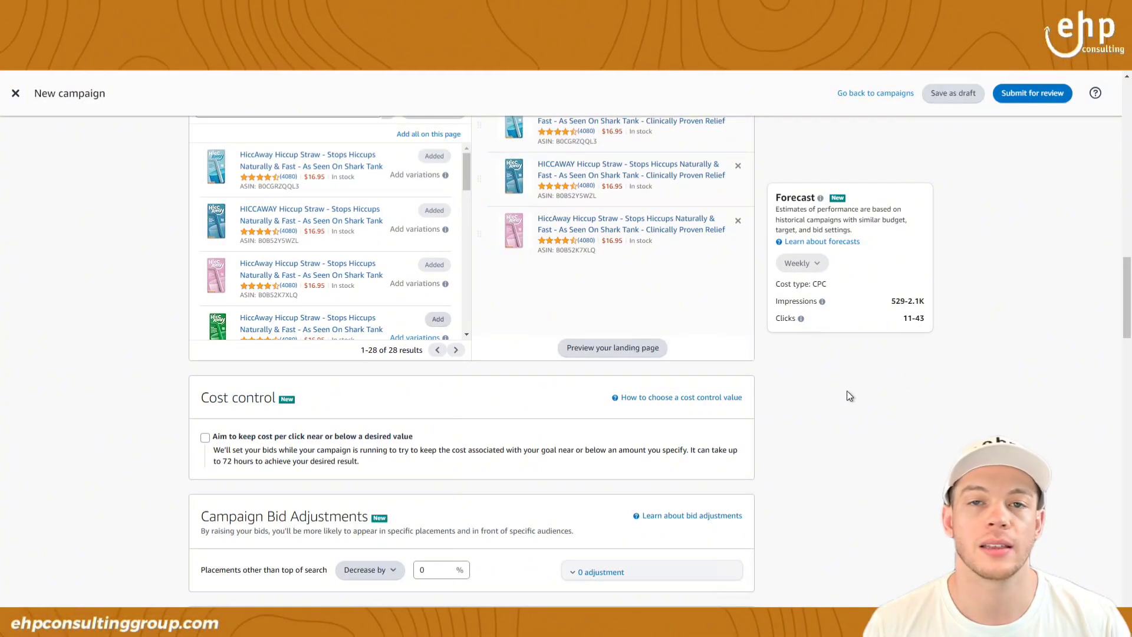
scroll(849, 396, "down", 1)
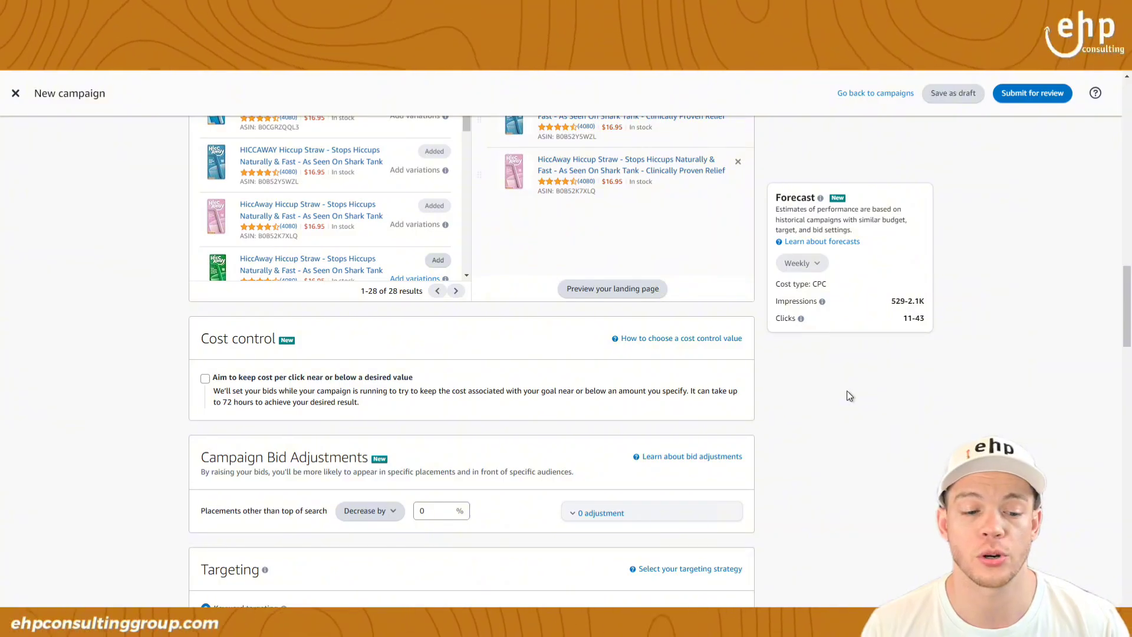
scroll(839, 394, "down", 1)
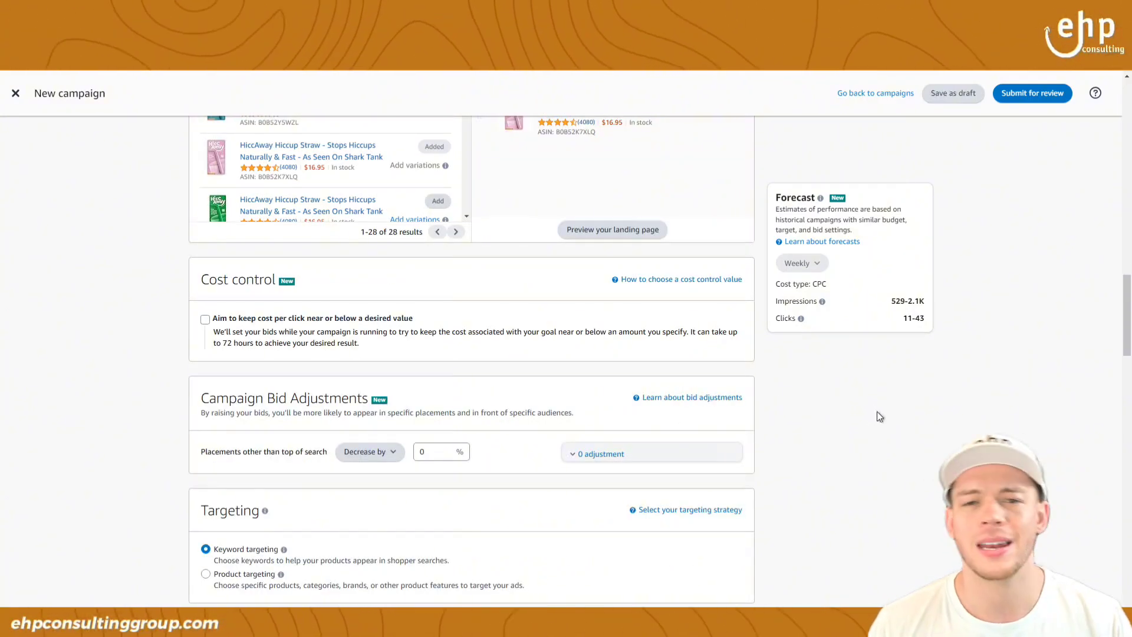
scroll(876, 412, "down", 1)
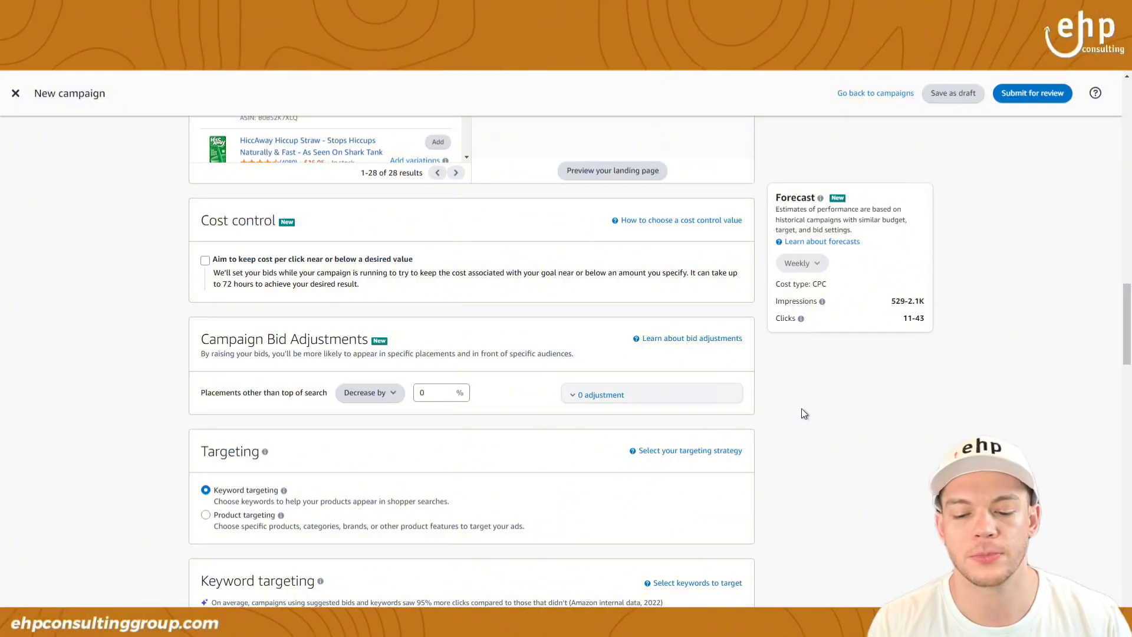
scroll(802, 408, "down", 3)
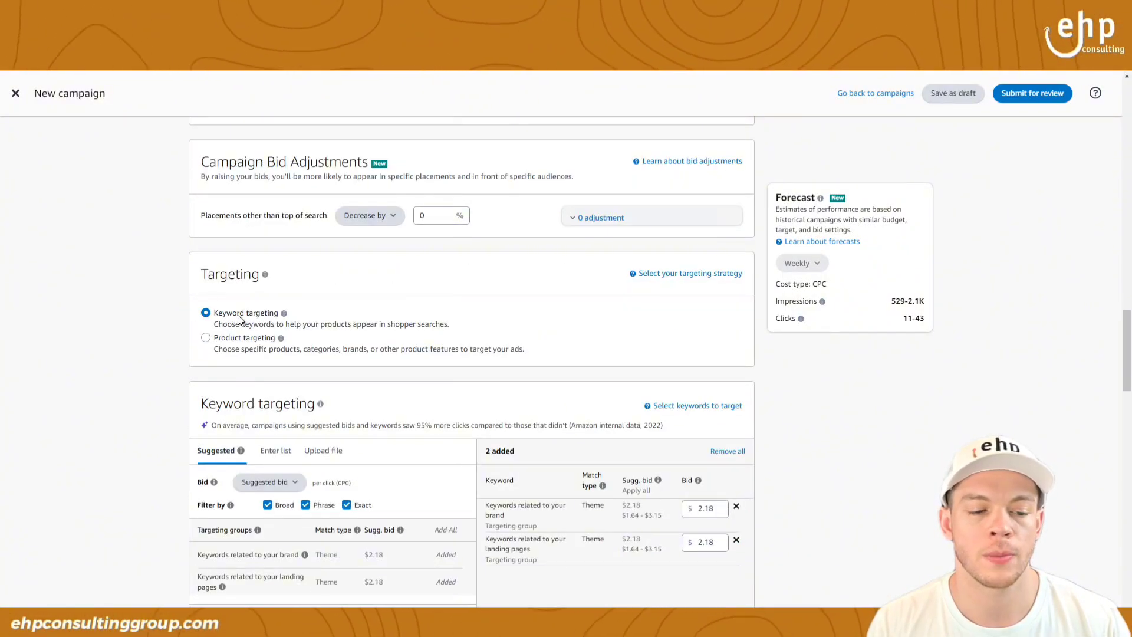
scroll(254, 318, "down", 1)
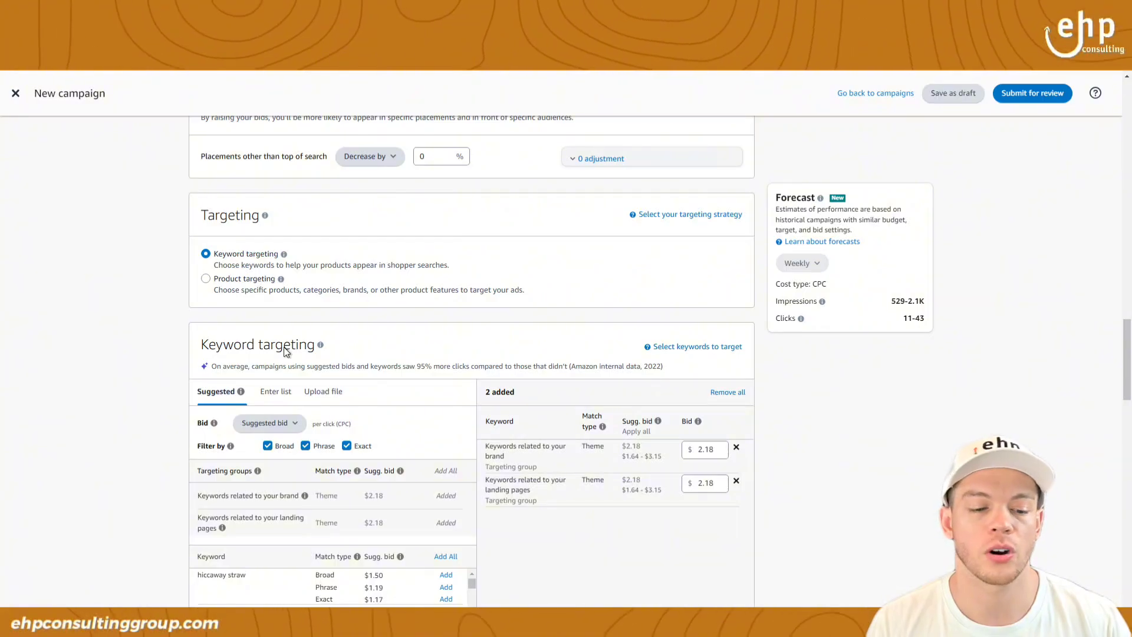
scroll(284, 390, "down", 1)
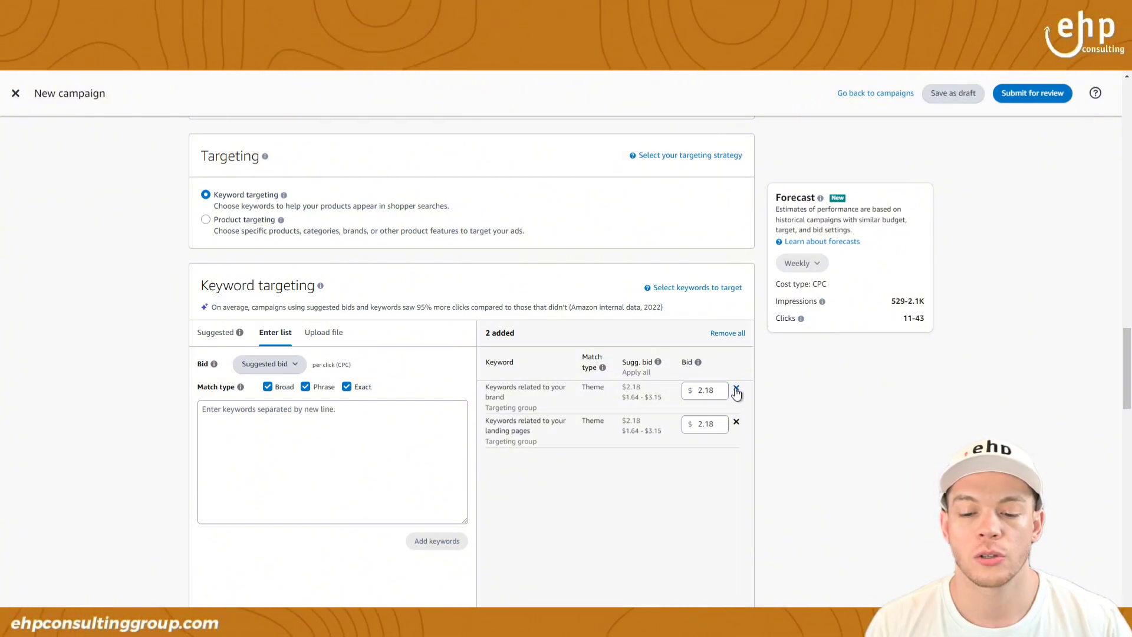
left_click(736, 390)
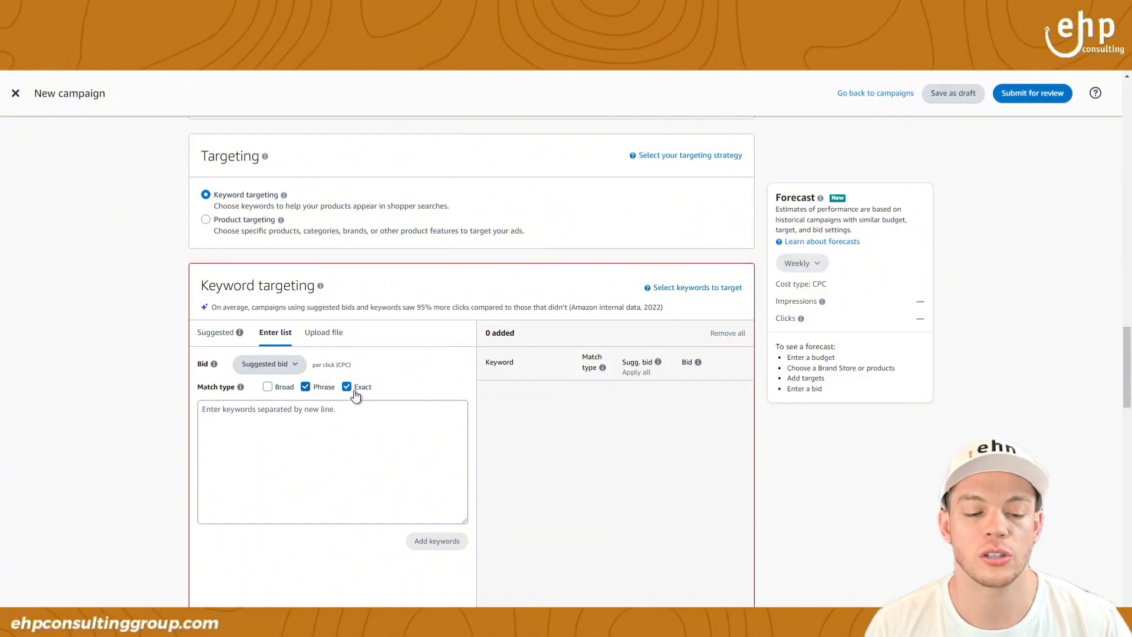
Step: Restrict the match type to exact and enter Crochet kit, The Woobles and Woobles on separate lines of the keyword list
left_click(335, 424)
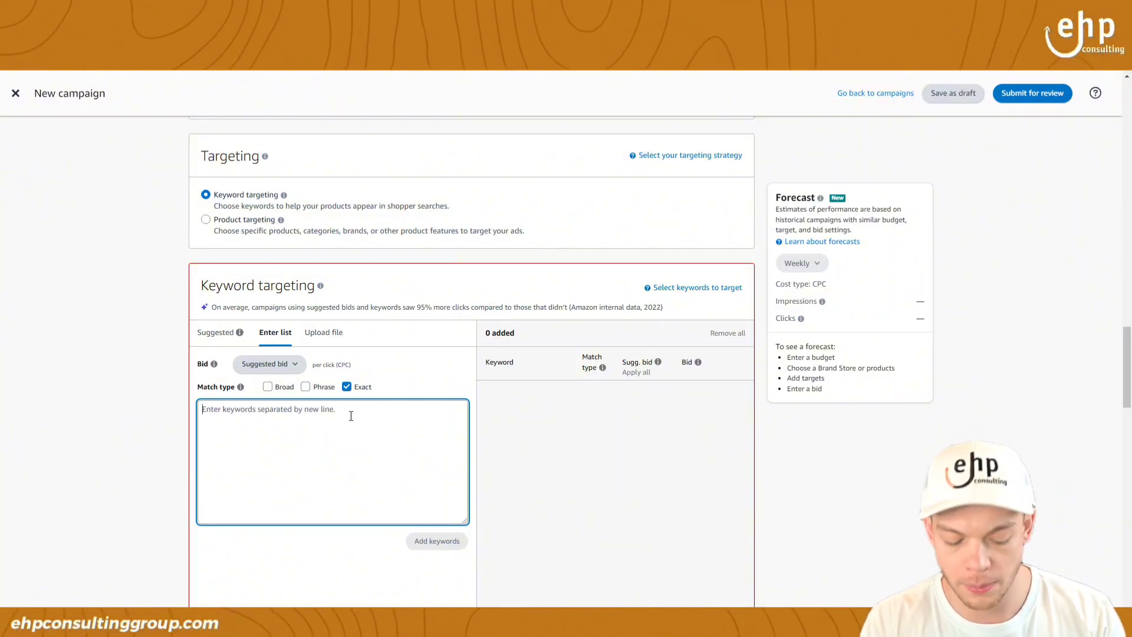
type("Crochet kit")
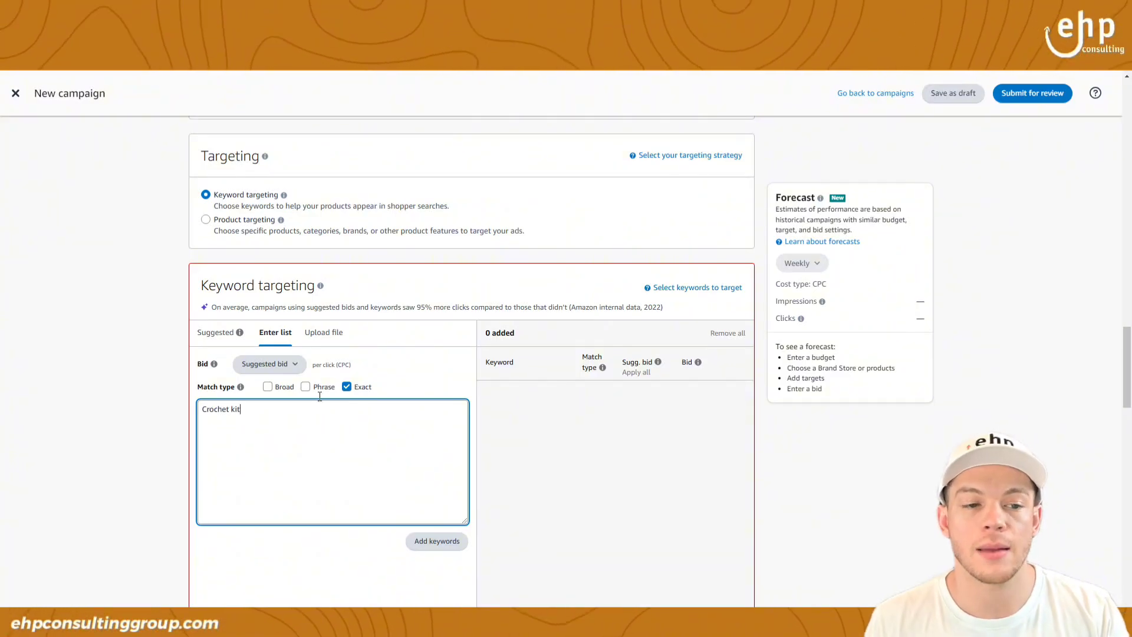
key("Return")
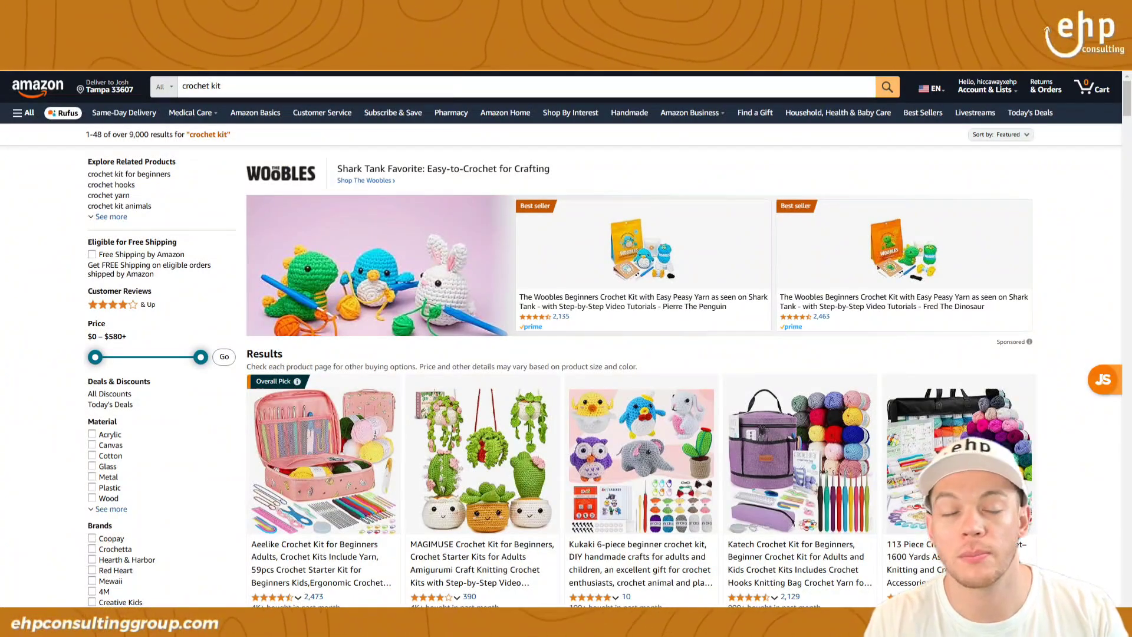
mouse_move(648, 35)
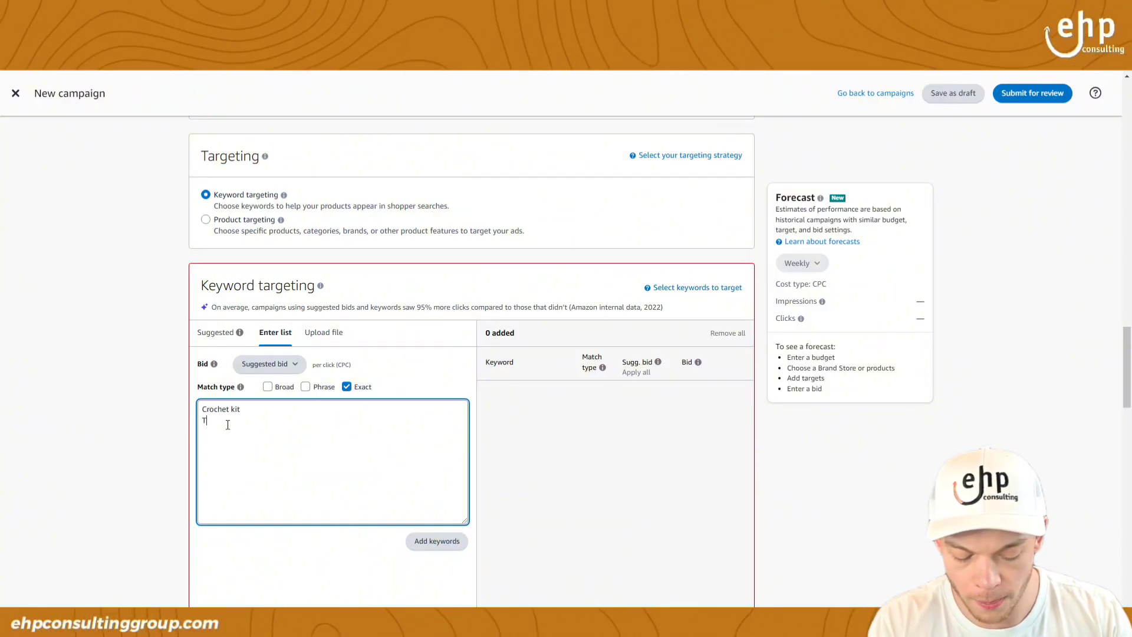
type("Woobles")
key("Return")
type("Woobles")
key("Return")
Step: Complete the keyword list with the suggested query "crochet kit for beginners" and add the listed keywords to the targeting
type("crochet kit")
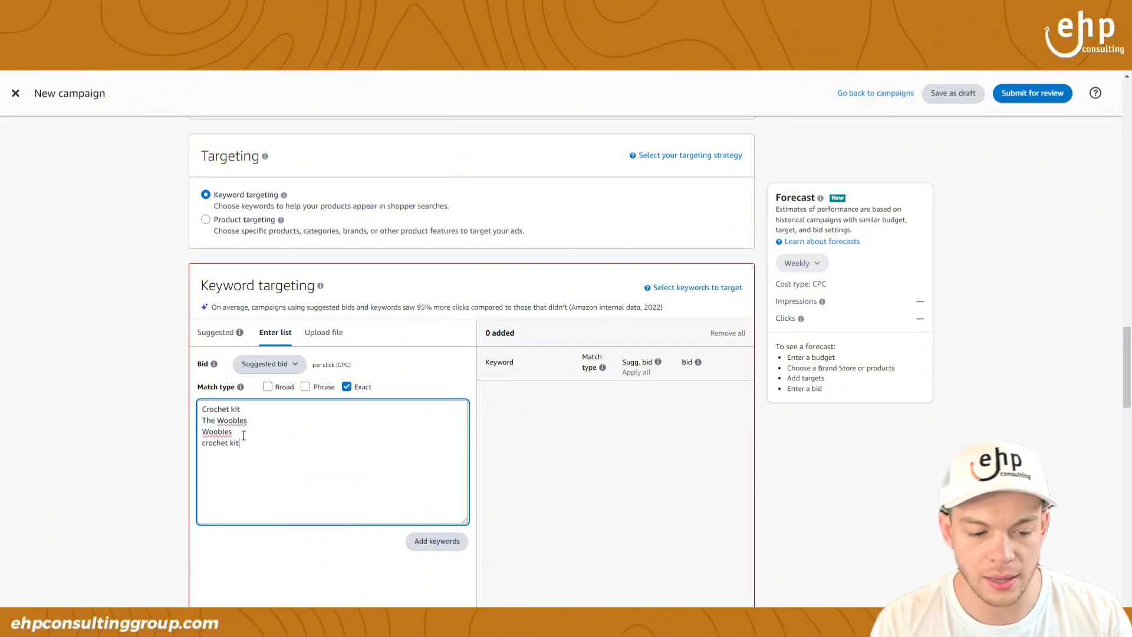
scroll(273, 505, "down", 1)
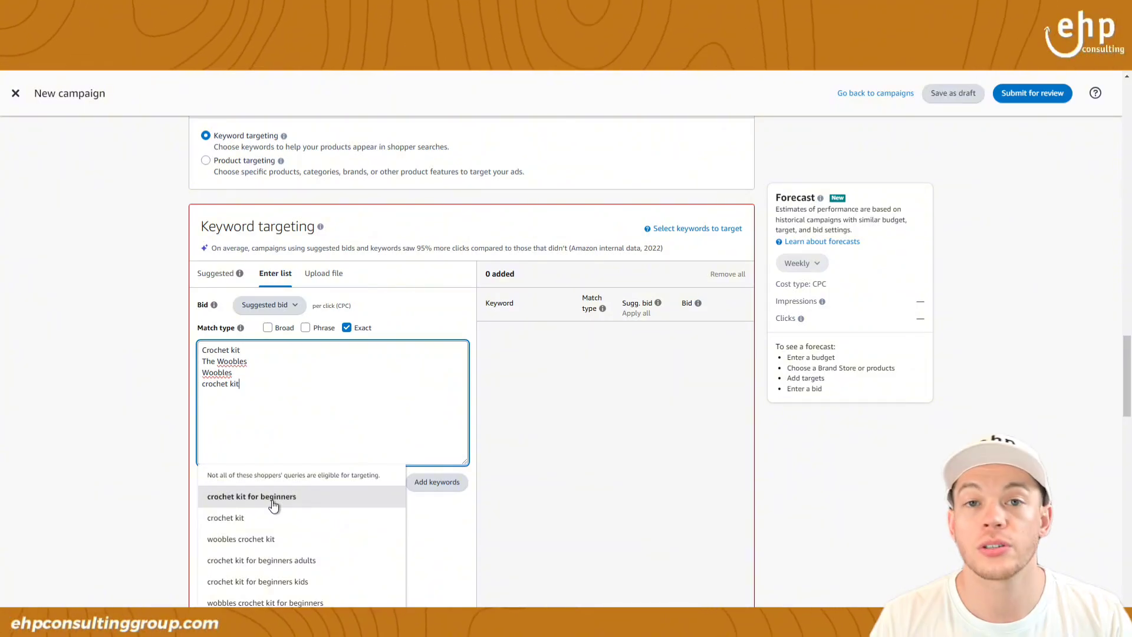
left_click(273, 496)
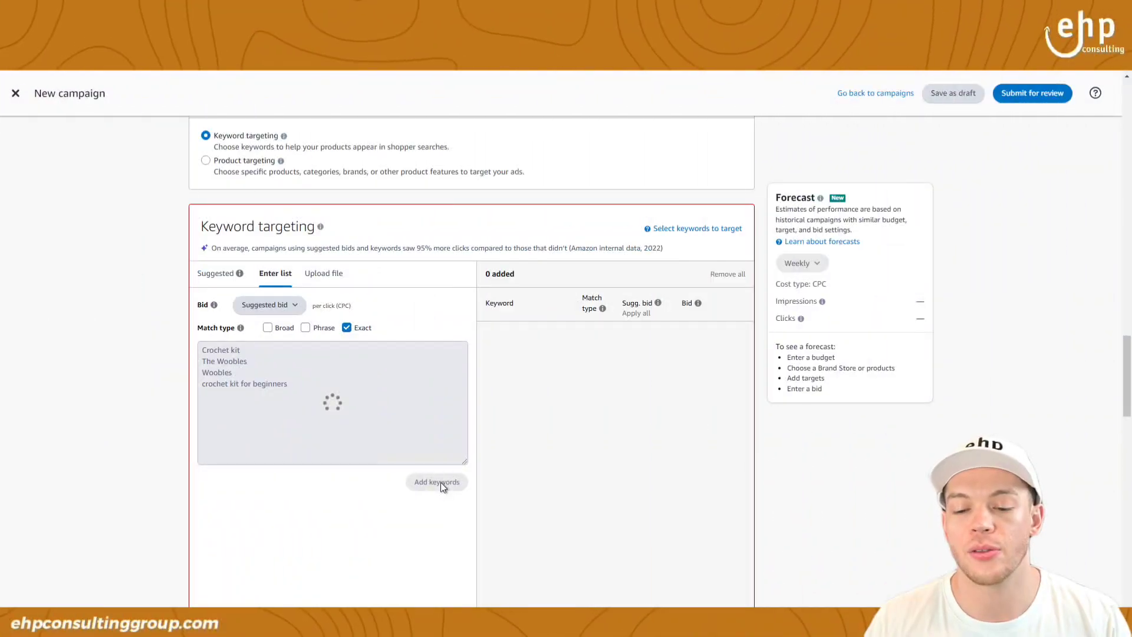
left_click(441, 485)
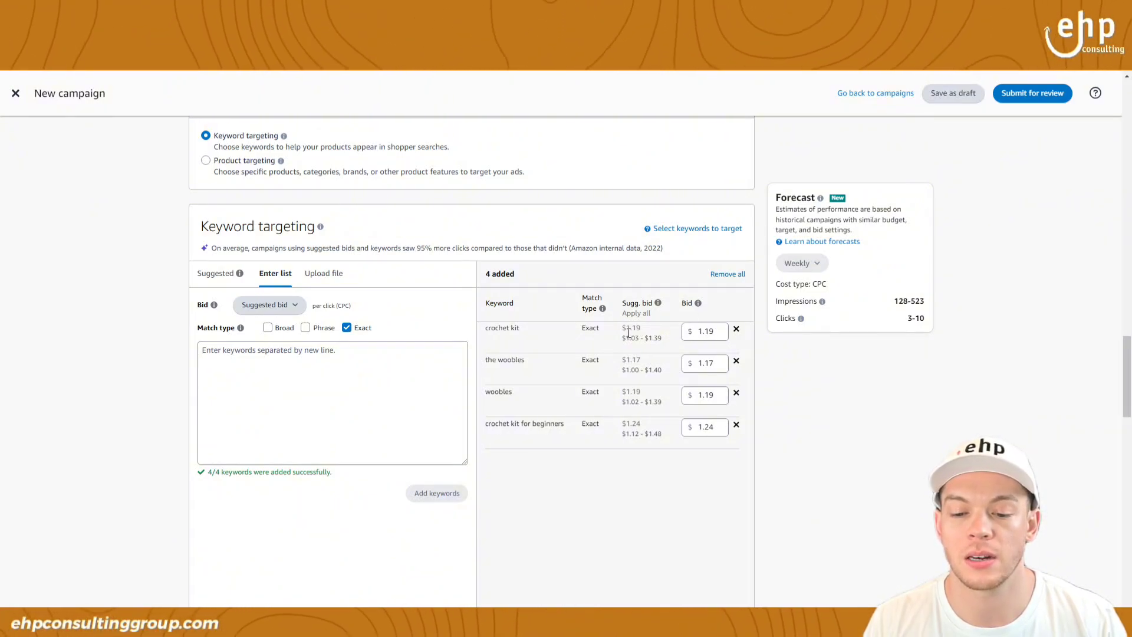
Step: Set the bid for the "crochet kit" exact keyword to $1.09
left_click(712, 333)
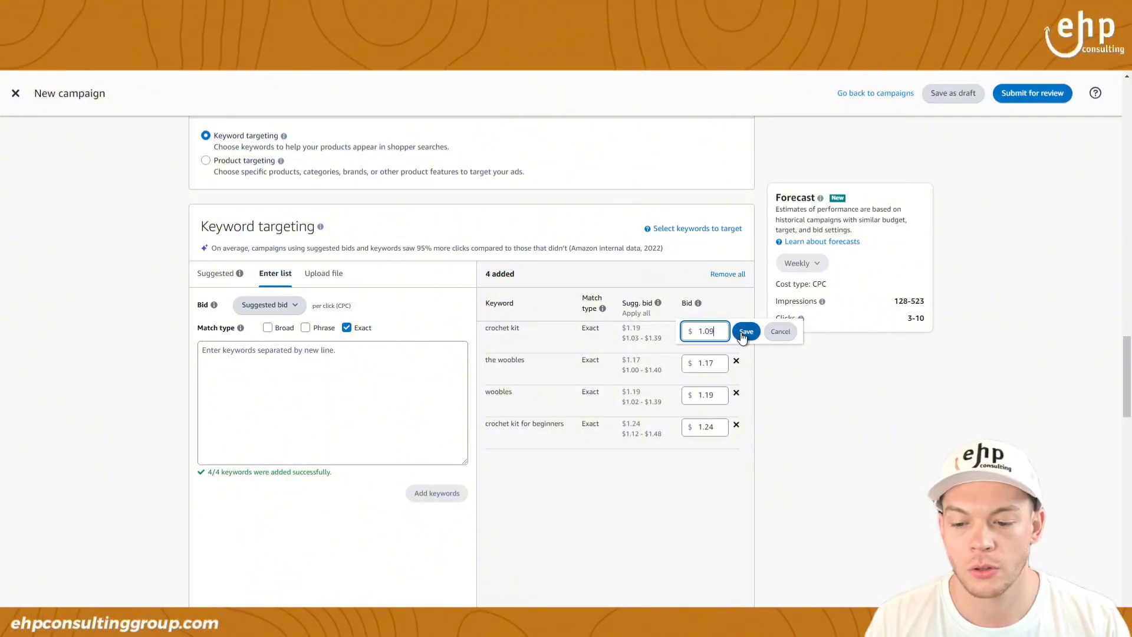
key("Return")
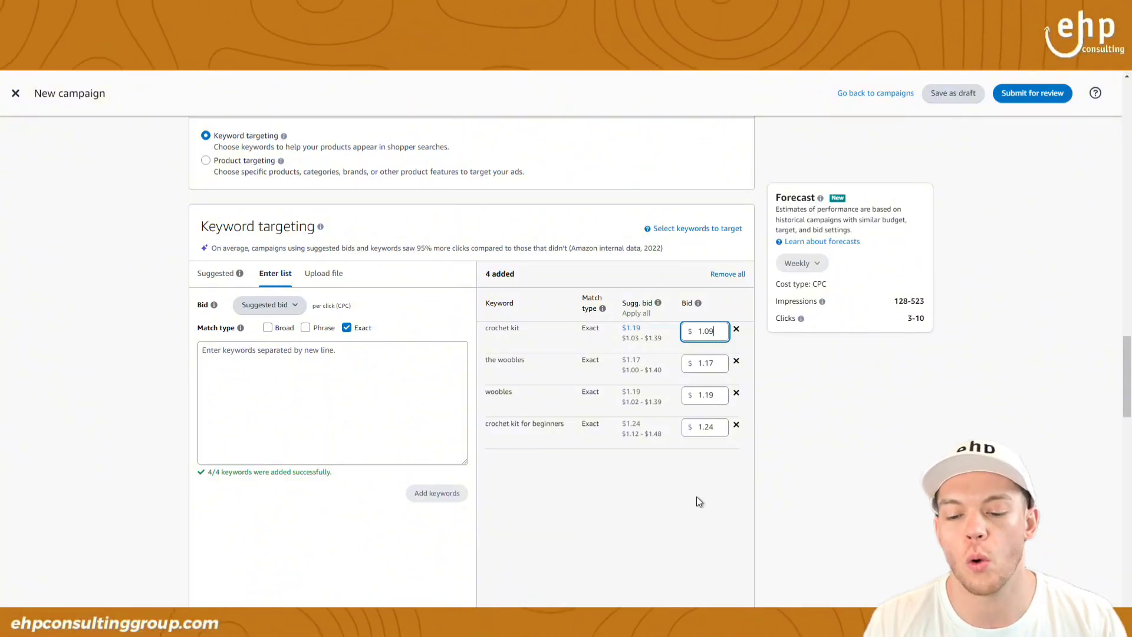
Step: Review the ad's creative section and image suggestions, switching the preview to the desktop top of search placement
scroll(698, 501, "down", 6)
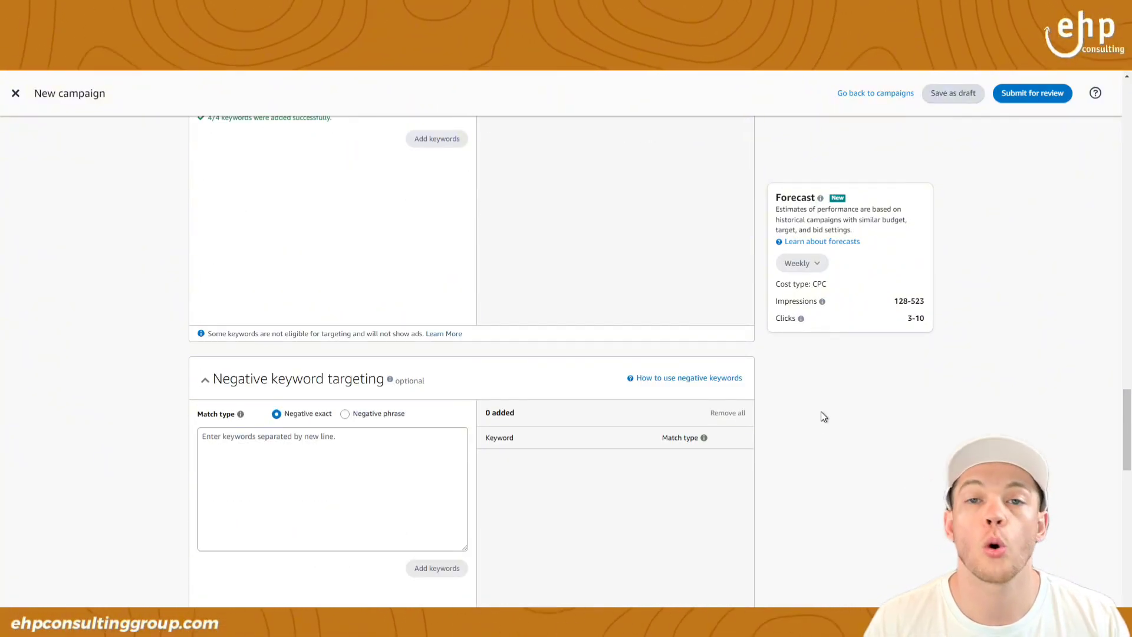
scroll(651, 362, "down", 10)
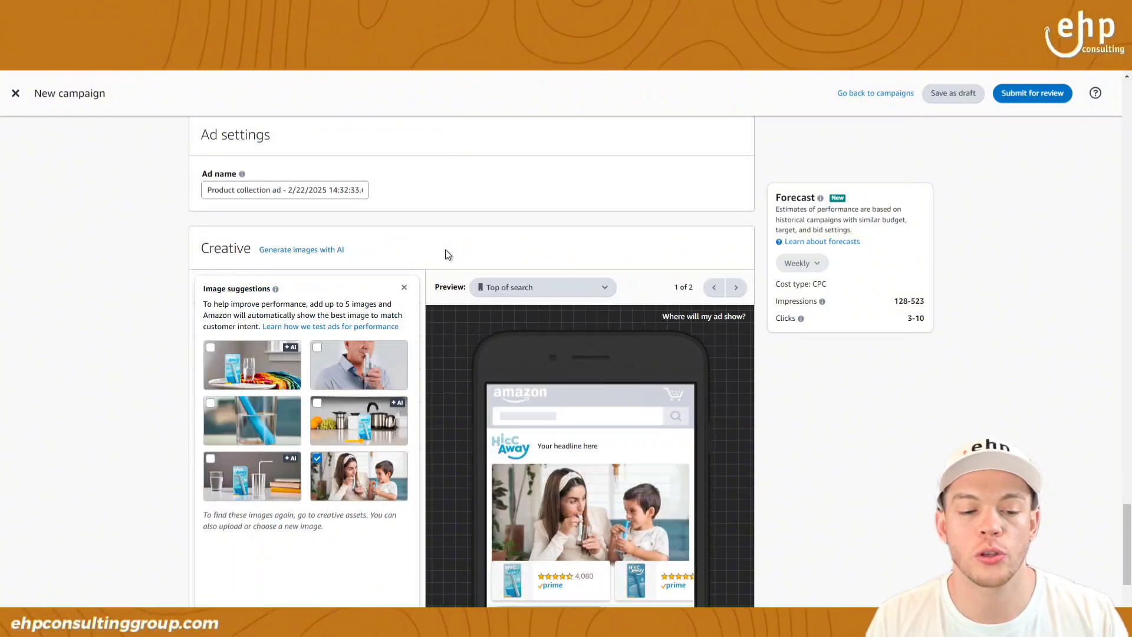
scroll(446, 253, "down", 1)
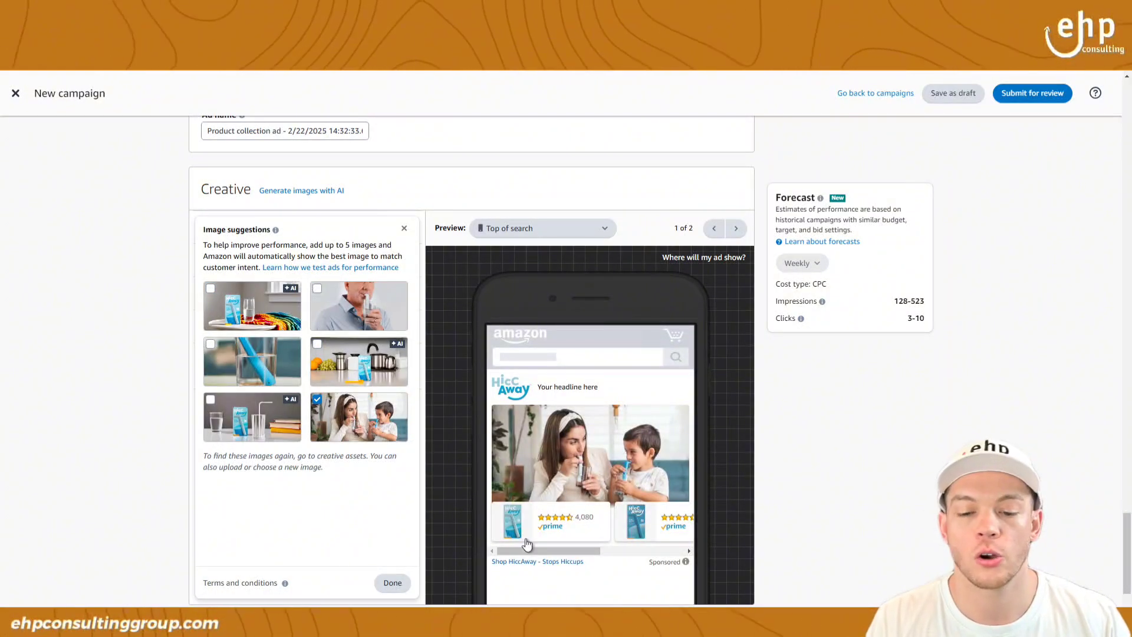
scroll(405, 483, "down", 1)
scroll(405, 483, "up", 1)
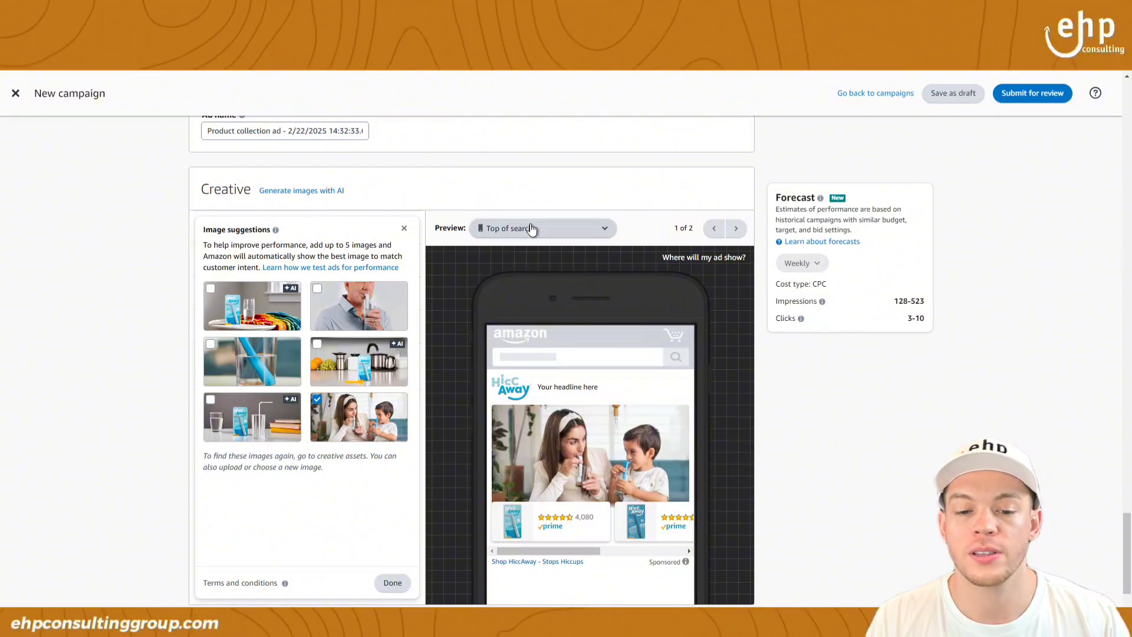
left_click(530, 229)
left_click(509, 278)
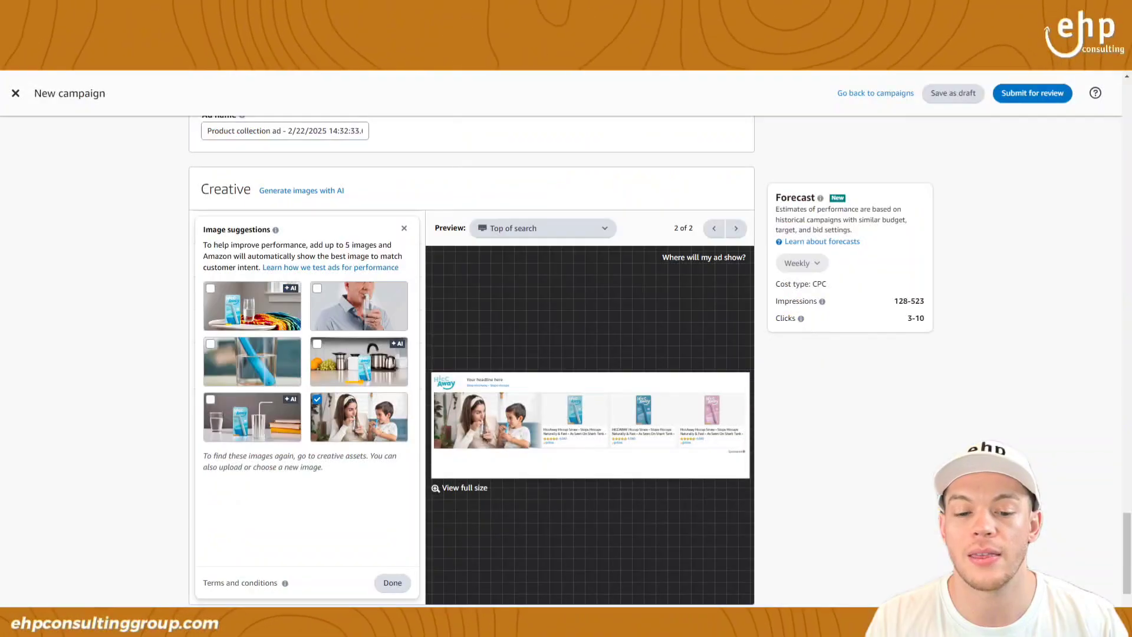
scroll(836, 413, "down", 2)
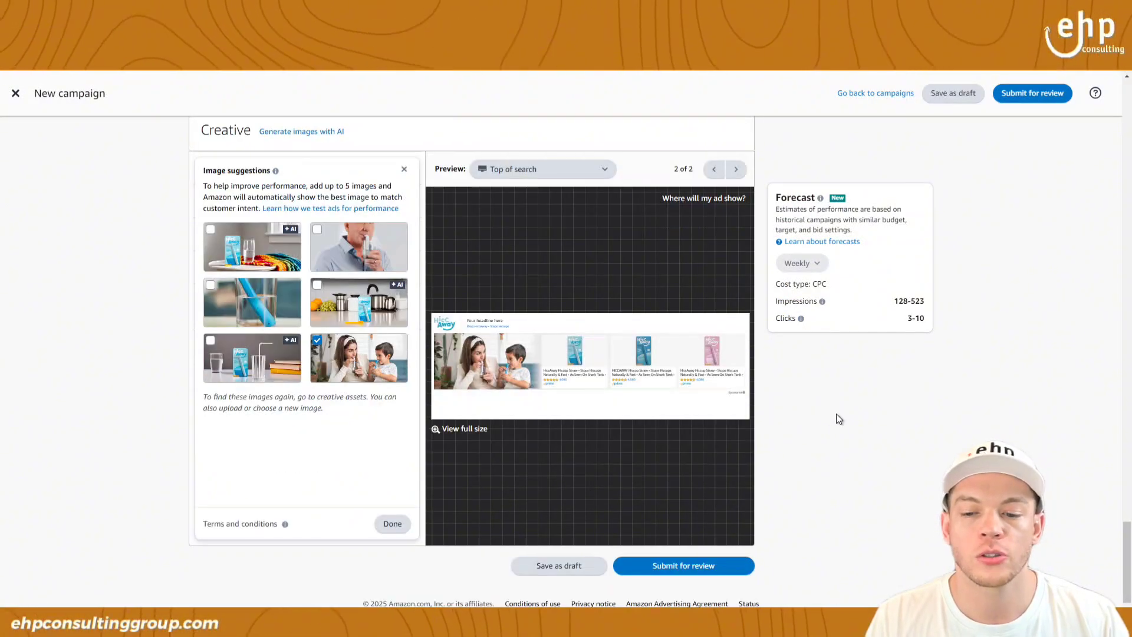
scroll(835, 411, "up", 1)
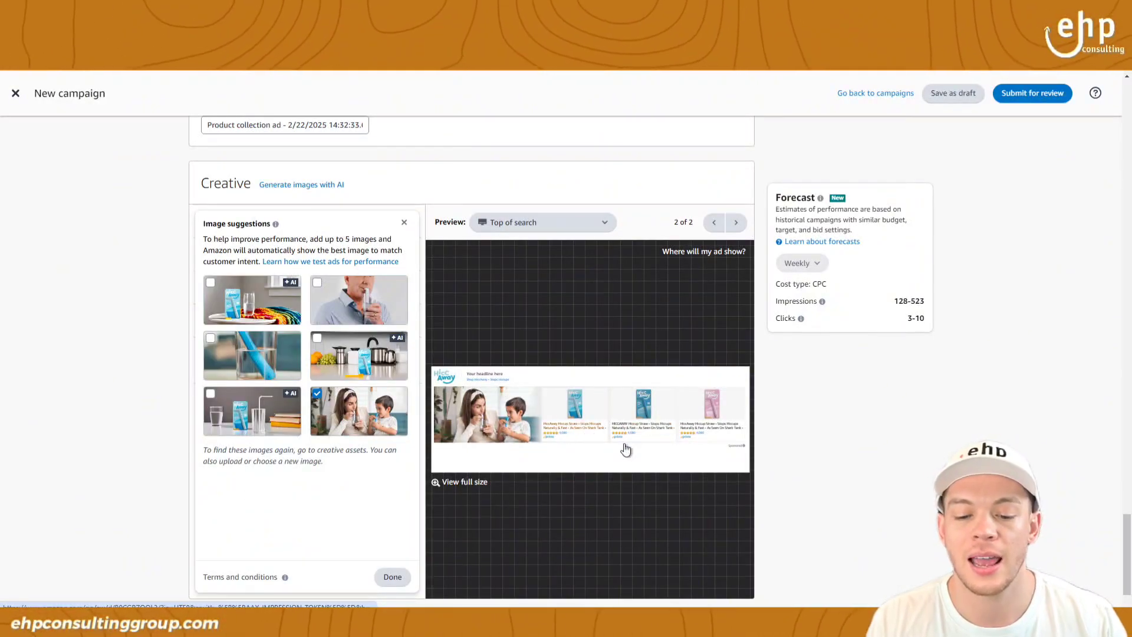
scroll(797, 451, "down", 1)
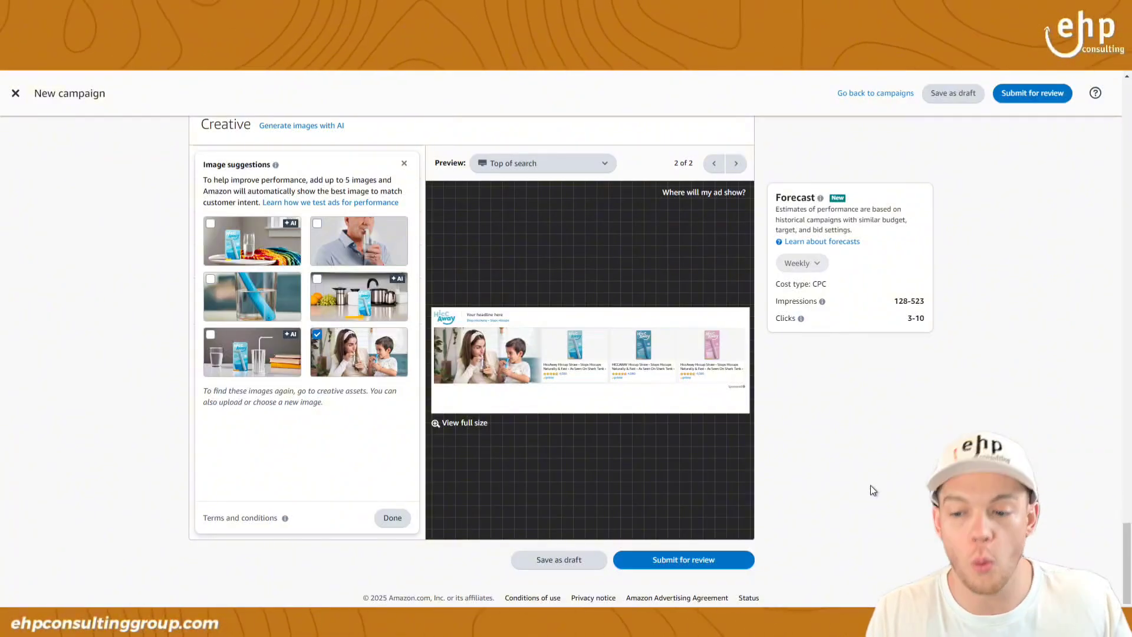
Step: Review the negative keyword section, the added keywords with their bids, and the campaign's budget and goal settings
scroll(870, 486, "up", 10)
scroll(930, 474, "down", 5)
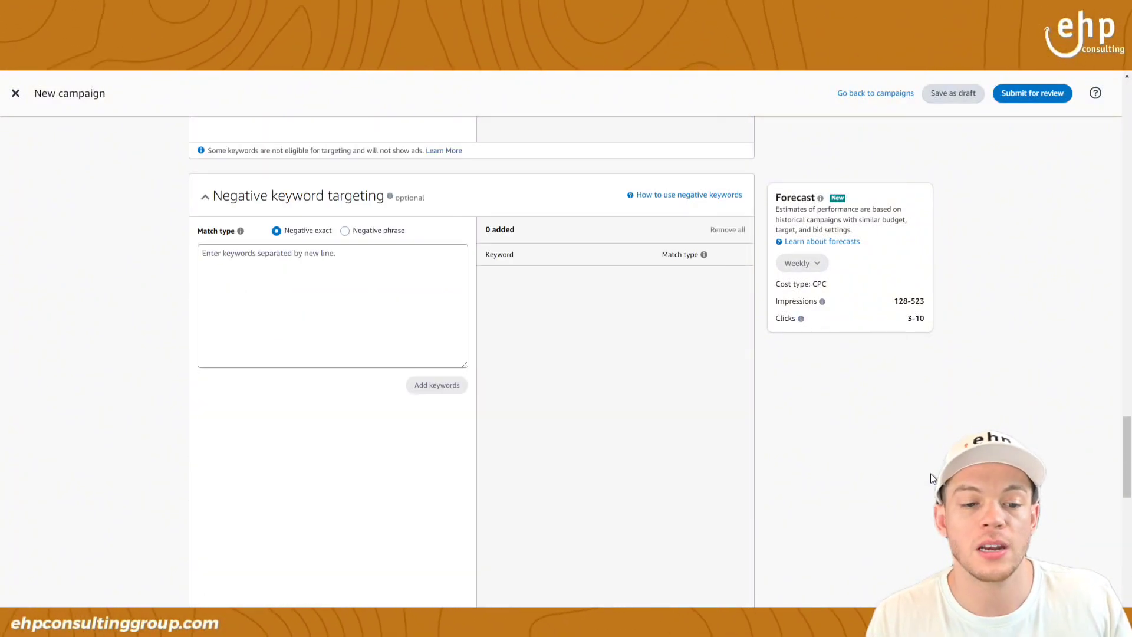
scroll(925, 460, "up", 8)
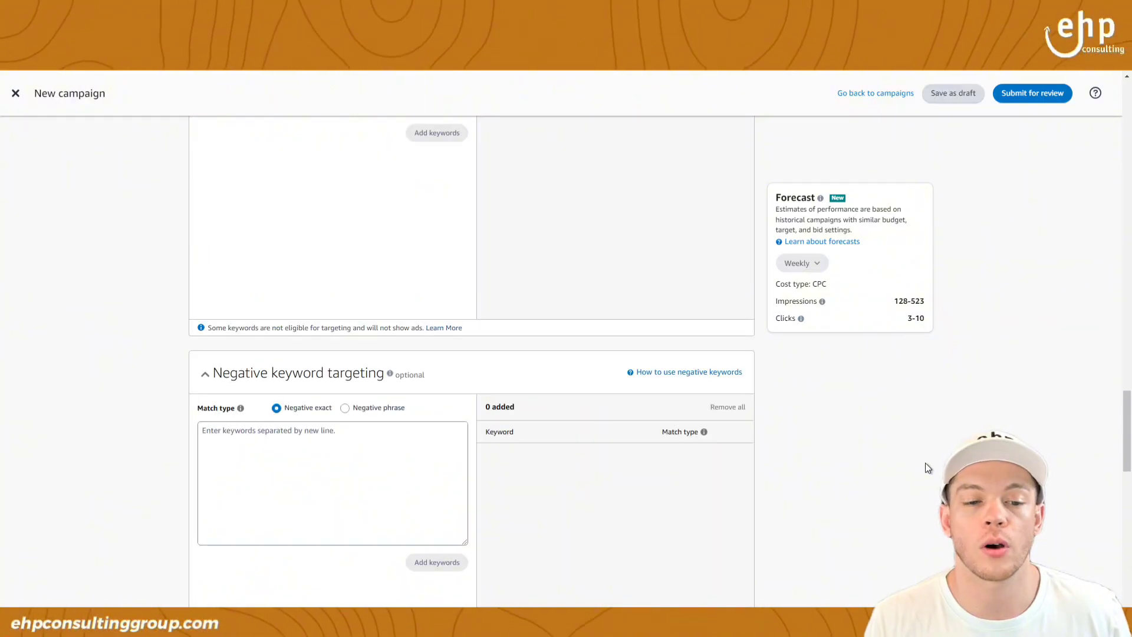
scroll(503, 430, "down", 1)
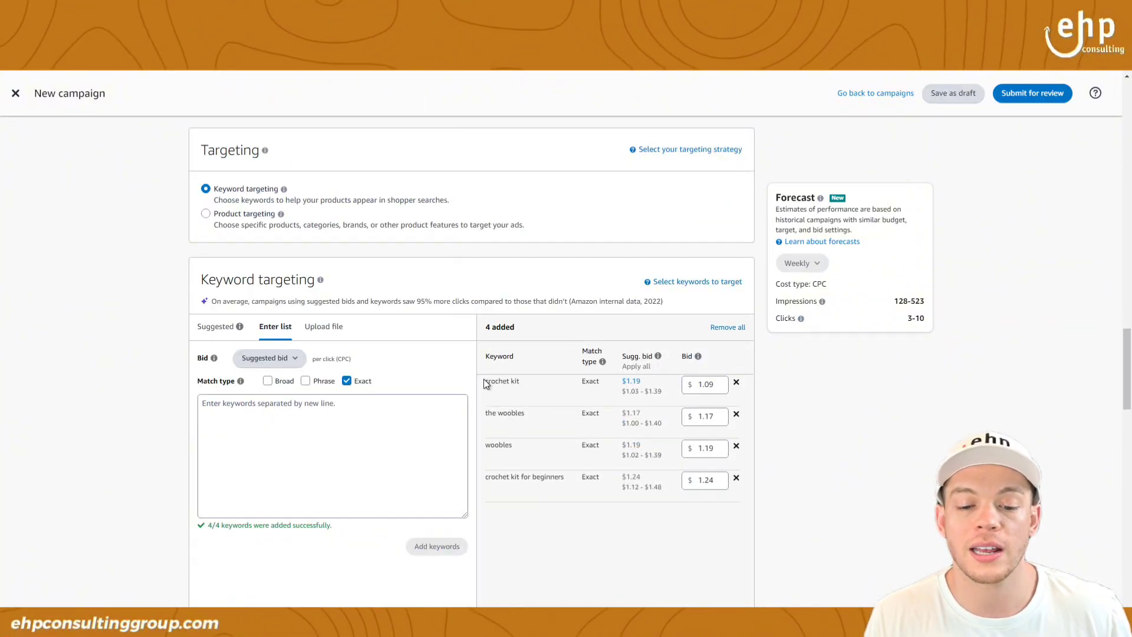
left_click_drag(549, 416, 599, 479)
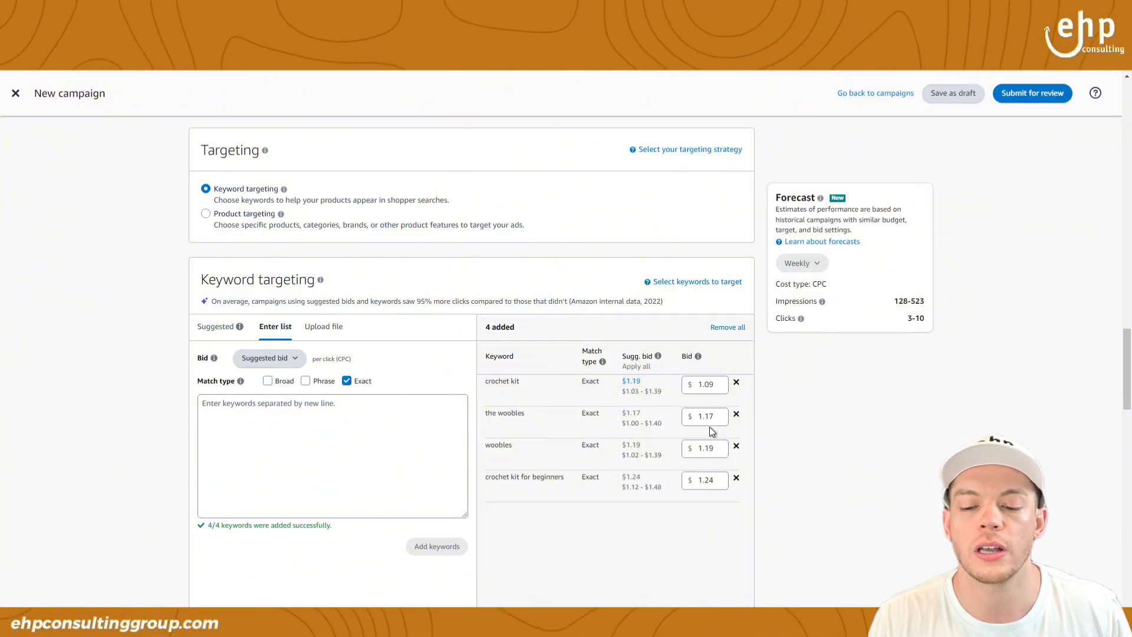
scroll(265, 264, "up", 20)
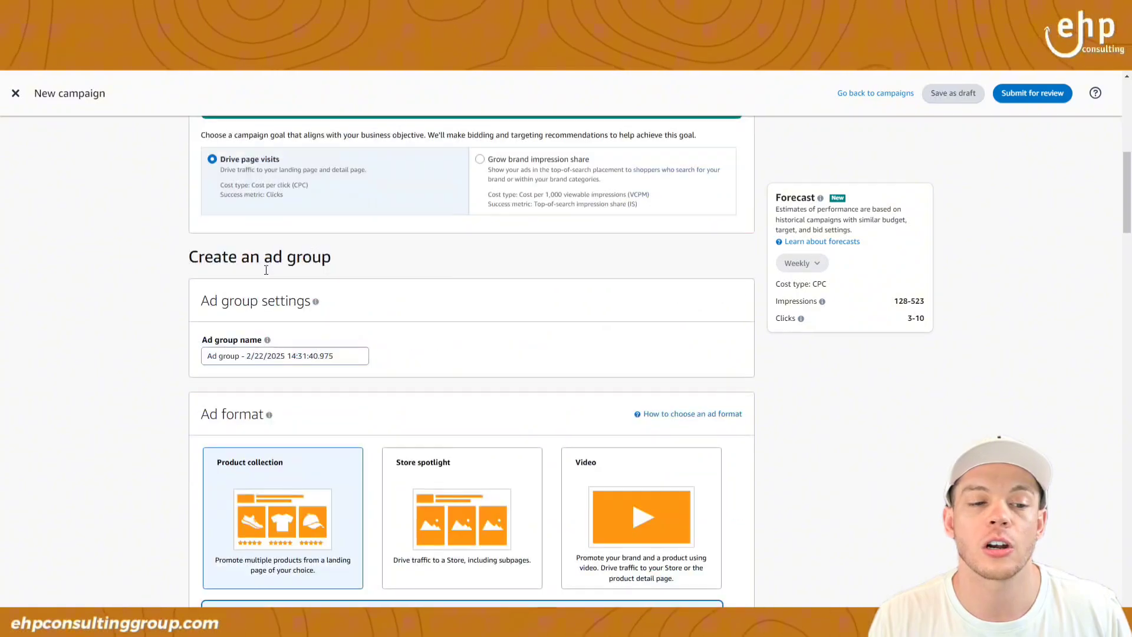
scroll(240, 252, "up", 3)
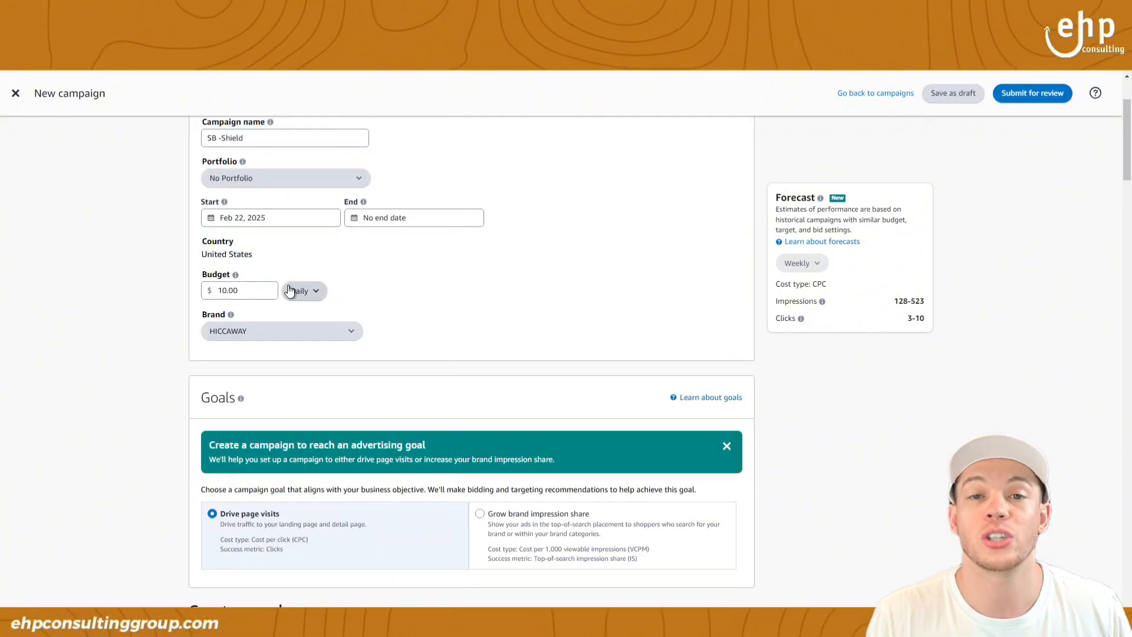